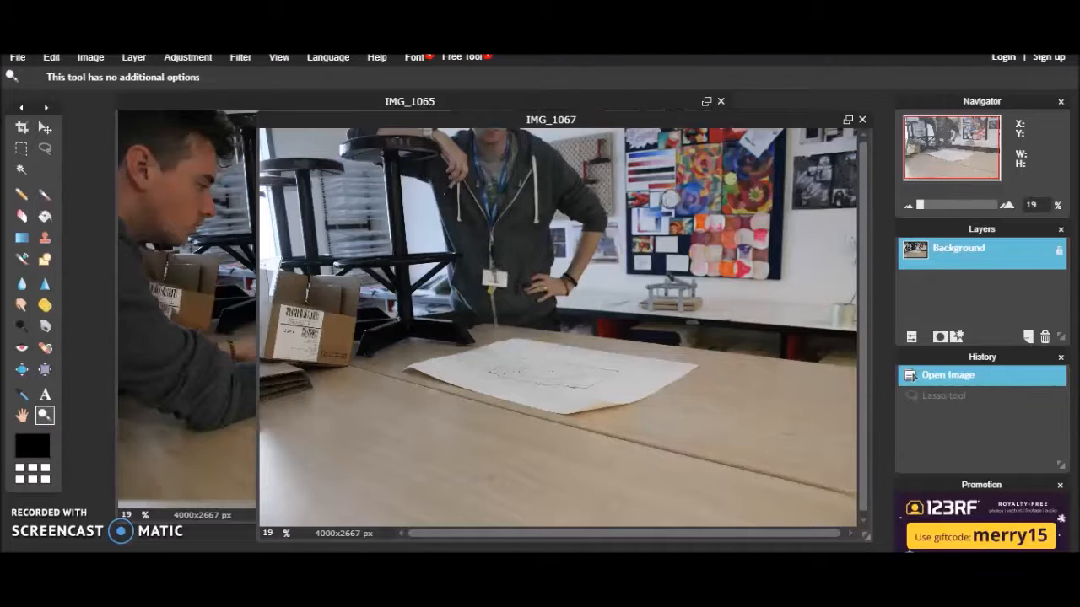
Compare the two open photos IMG_1065 and IMG_1067, finishing with IMG_1067 in front
{"action": "left_click", "coordinate": [361, 98]}
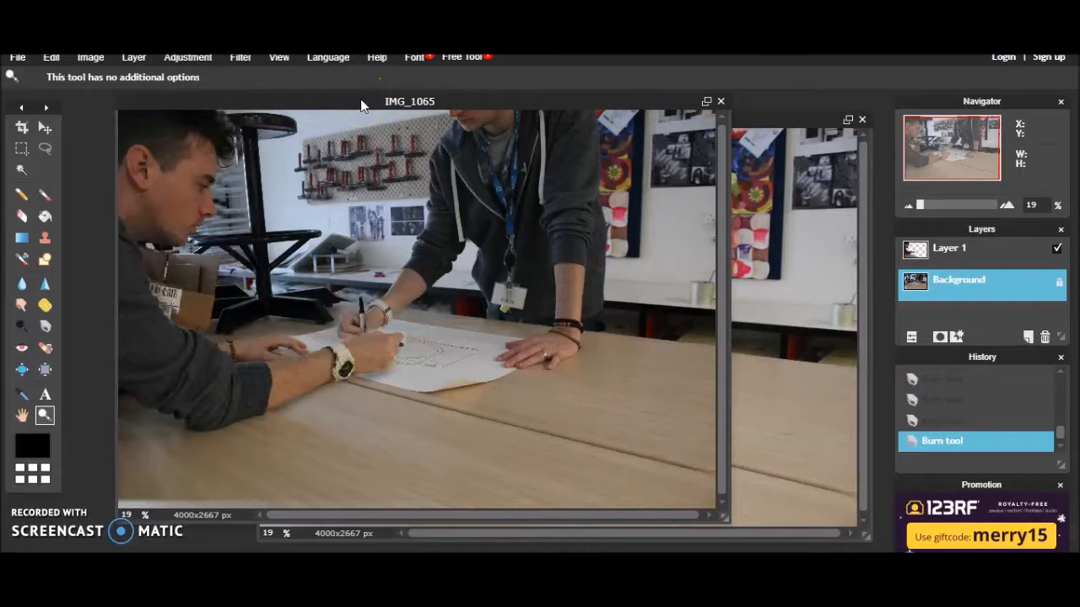
{"action": "left_click", "coordinate": [51, 147]}
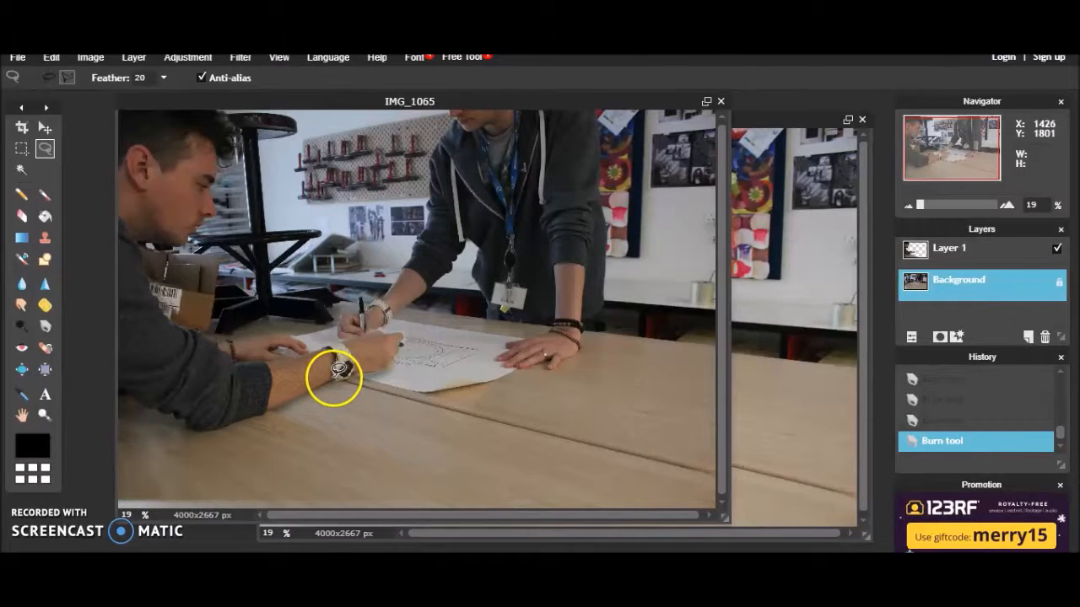
{"action": "left_click", "coordinate": [788, 121]}
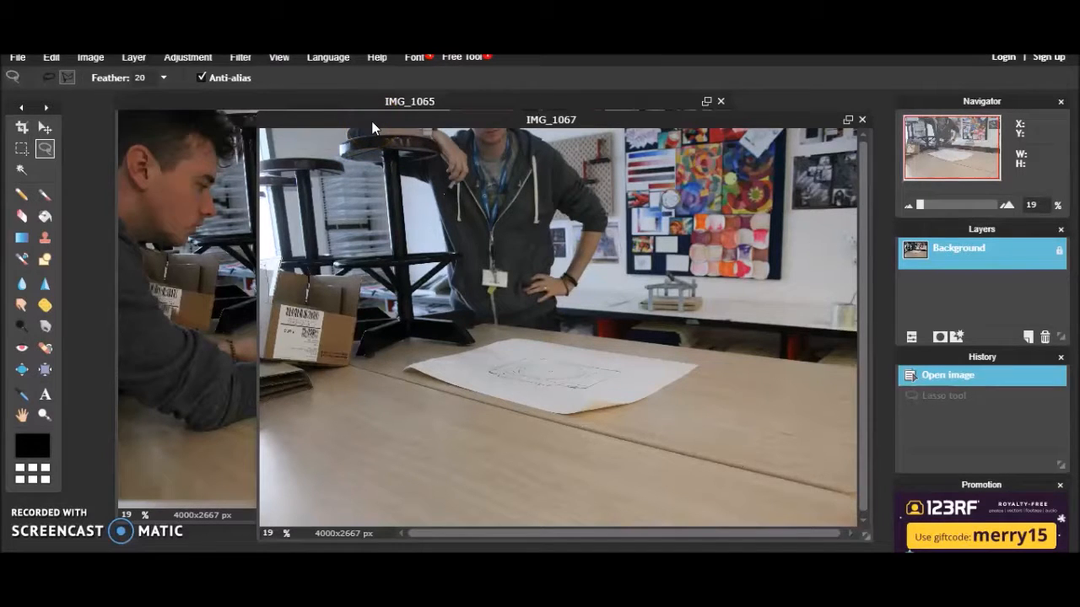
{"action": "left_click", "coordinate": [264, 106]}
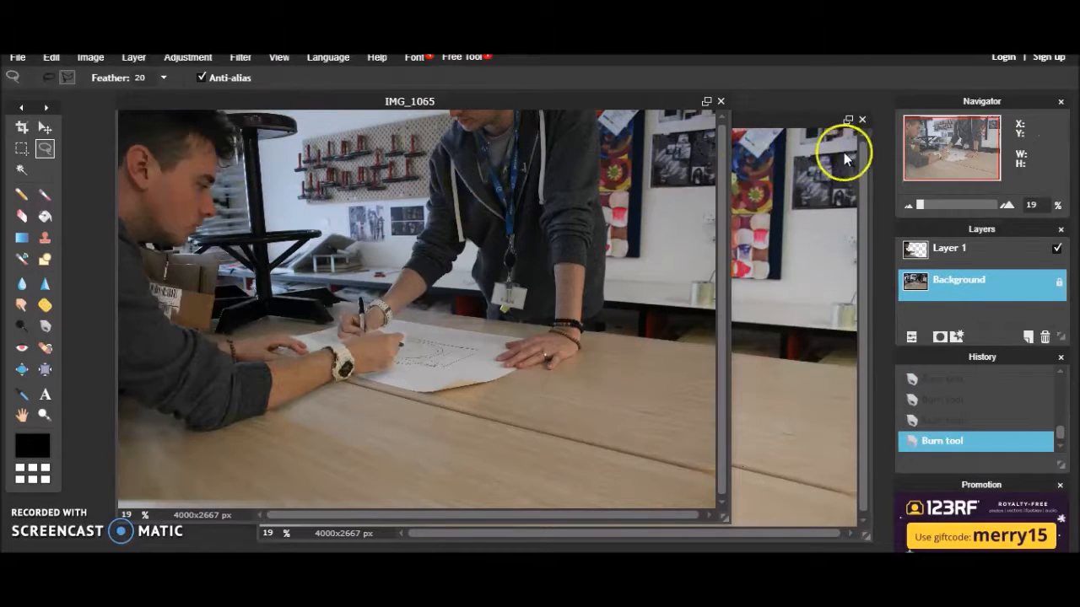
{"action": "left_click", "coordinate": [789, 120]}
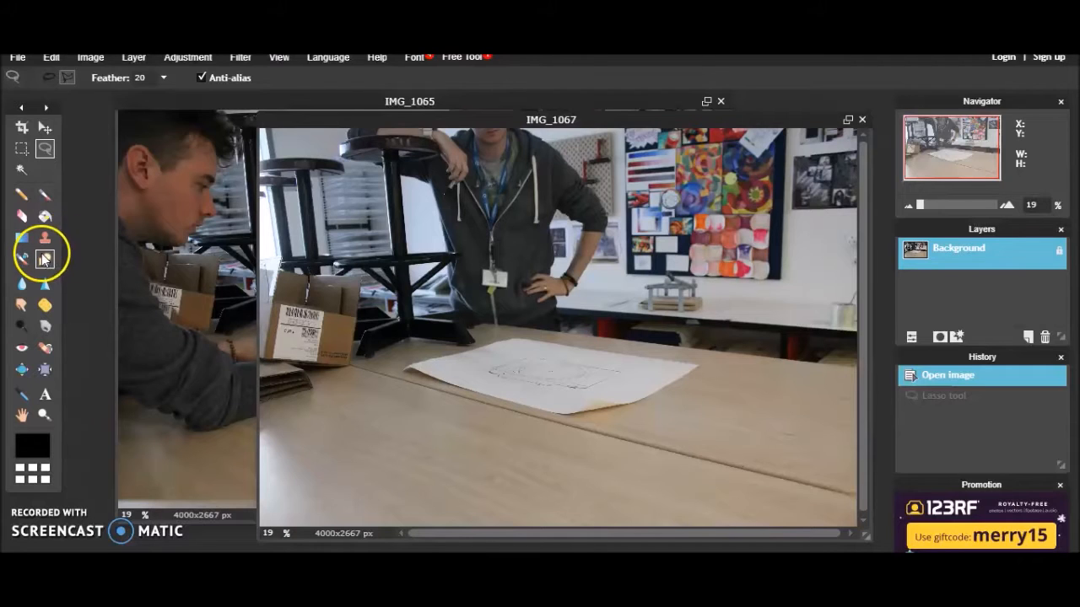
Set up the Eraser with a hard round brush of 460 diameter
{"action": "left_click", "coordinate": [21, 216]}
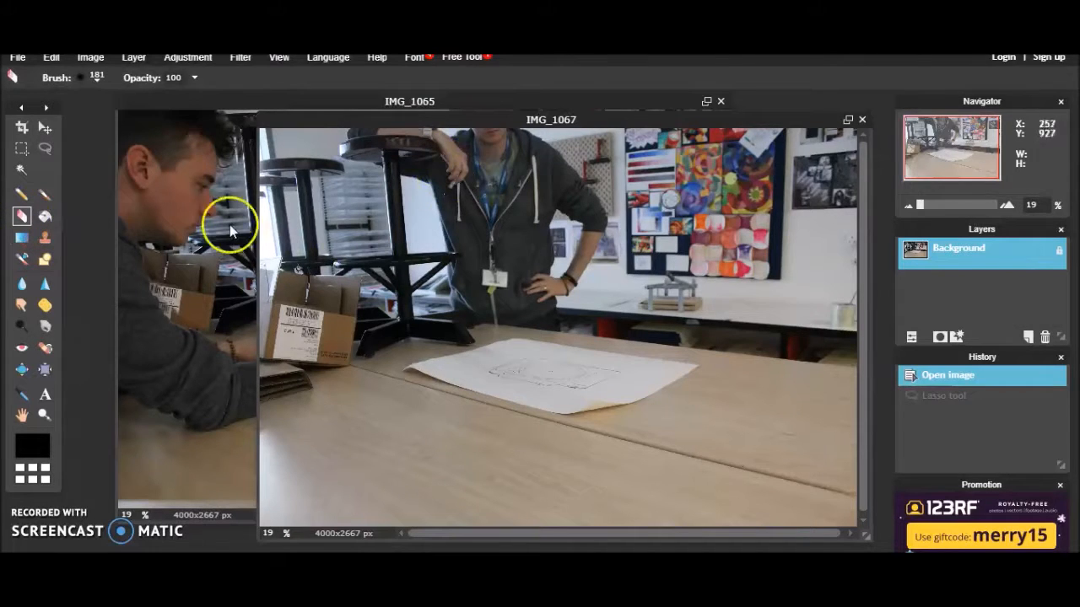
{"action": "left_click", "coordinate": [81, 81]}
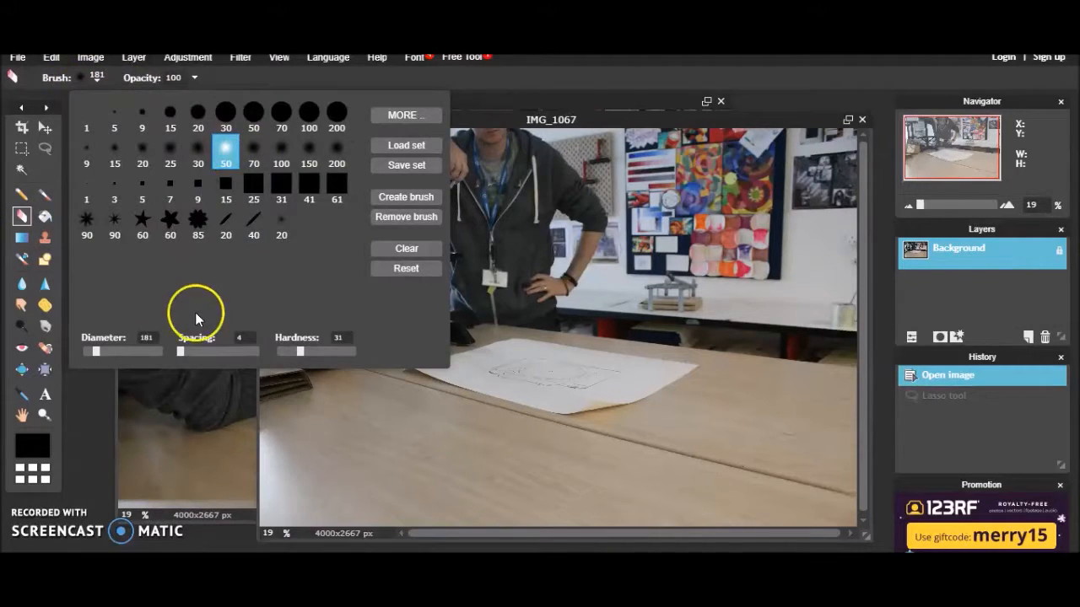
{"action": "left_click", "coordinate": [226, 112]}
{"action": "left_click_drag", "start_coordinate": [115, 355], "coordinate": [120, 354]}
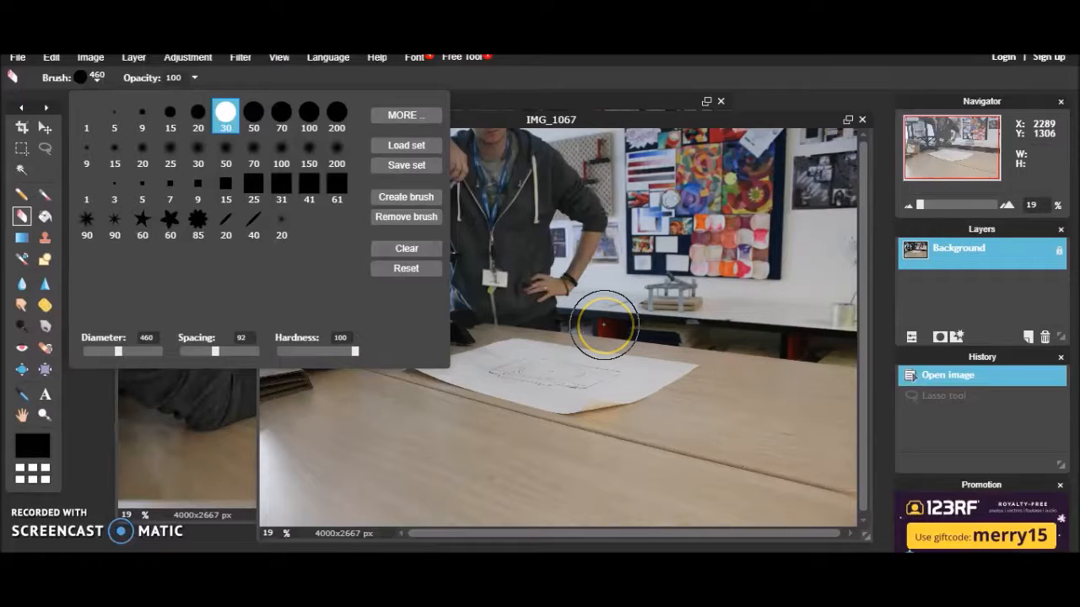
Unlock the background layer of IMG_1067 and erase the paper and the band along the table's back edge below the standing figure
{"action": "left_click", "coordinate": [604, 324]}
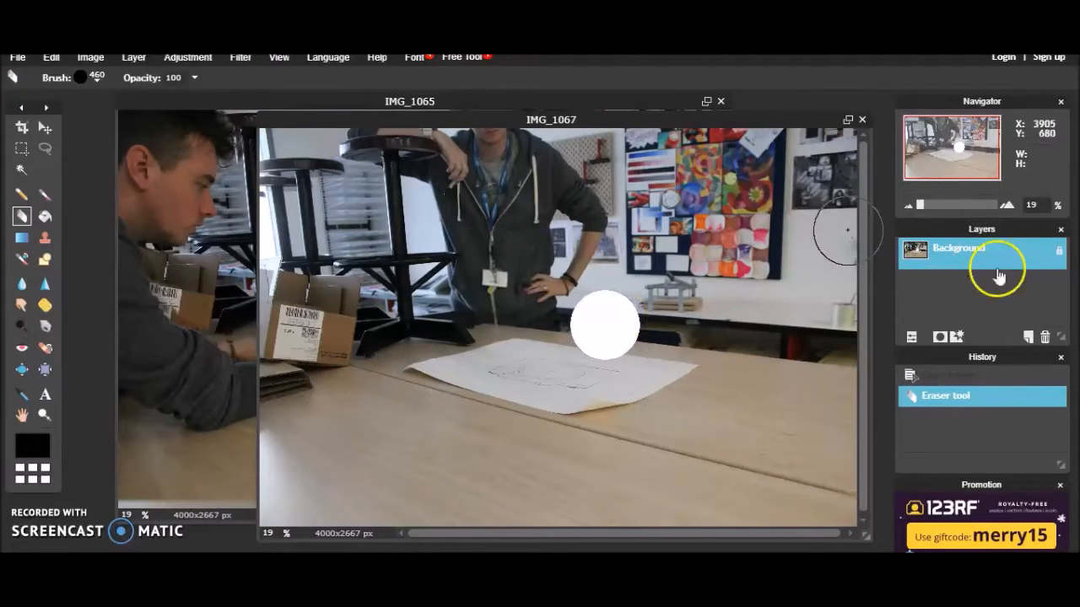
{"action": "double_click", "coordinate": [1055, 253]}
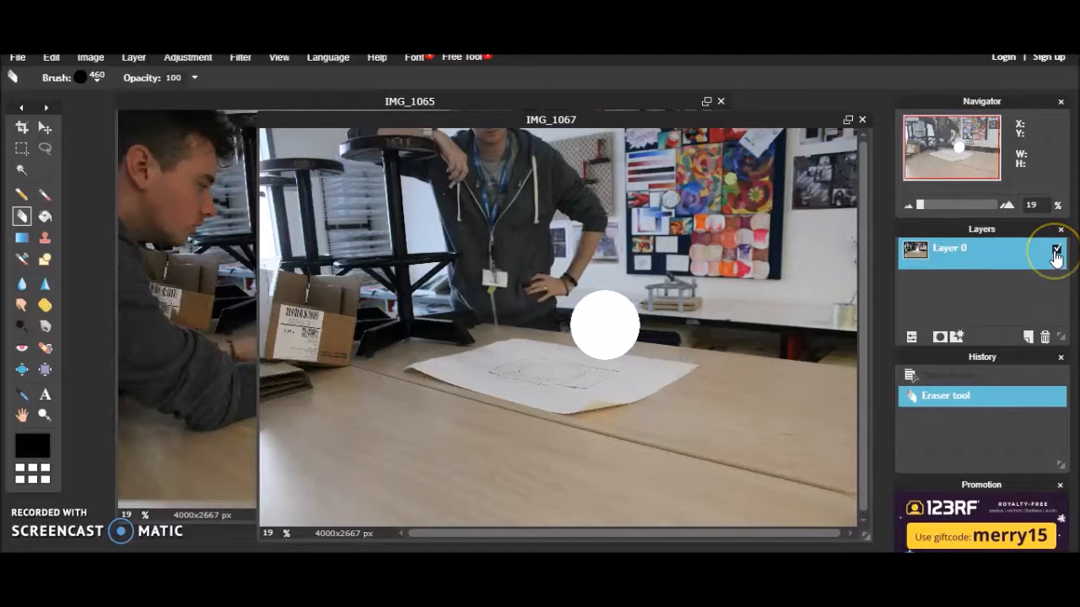
{"action": "mouse_move", "coordinate": [602, 326]}
{"action": "left_mouse_down"}
{"action": "mouse_move", "coordinate": [664, 246]}
{"action": "mouse_move", "coordinate": [640, 276]}
{"action": "mouse_move", "coordinate": [646, 212]}
{"action": "mouse_move", "coordinate": [658, 239]}
{"action": "mouse_move", "coordinate": [634, 249]}
{"action": "mouse_move", "coordinate": [584, 323]}
{"action": "mouse_move", "coordinate": [589, 345]}
{"action": "mouse_move", "coordinate": [567, 364]}
{"action": "mouse_move", "coordinate": [438, 349]}
{"action": "left_mouse_up"}
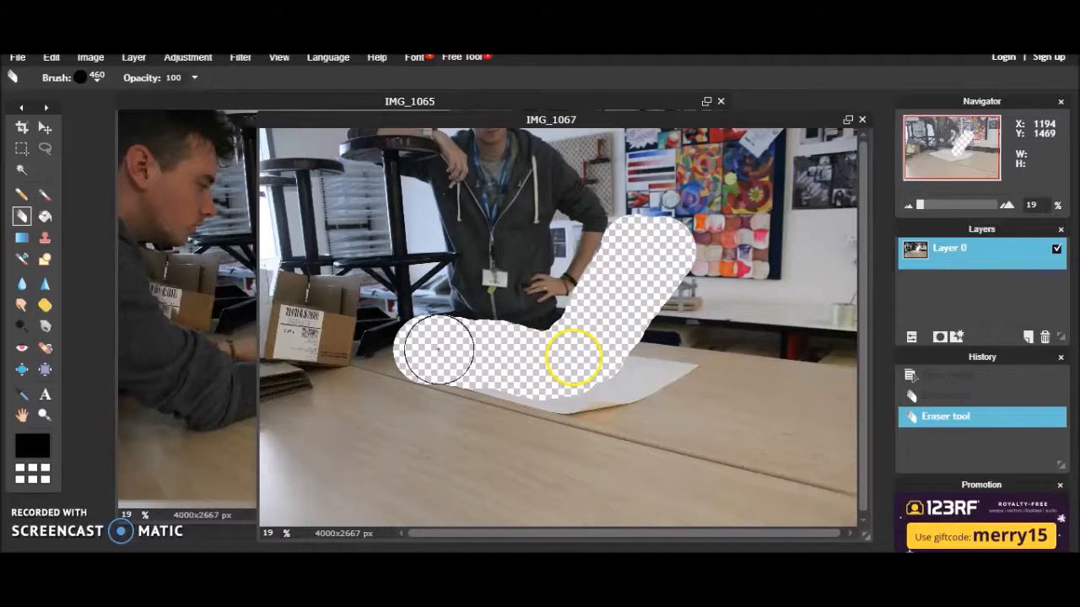
{"action": "left_click_drag", "start_coordinate": [516, 353], "coordinate": [739, 368]}
{"action": "left_click_drag", "start_coordinate": [990, 418], "coordinate": [1002, 418]}
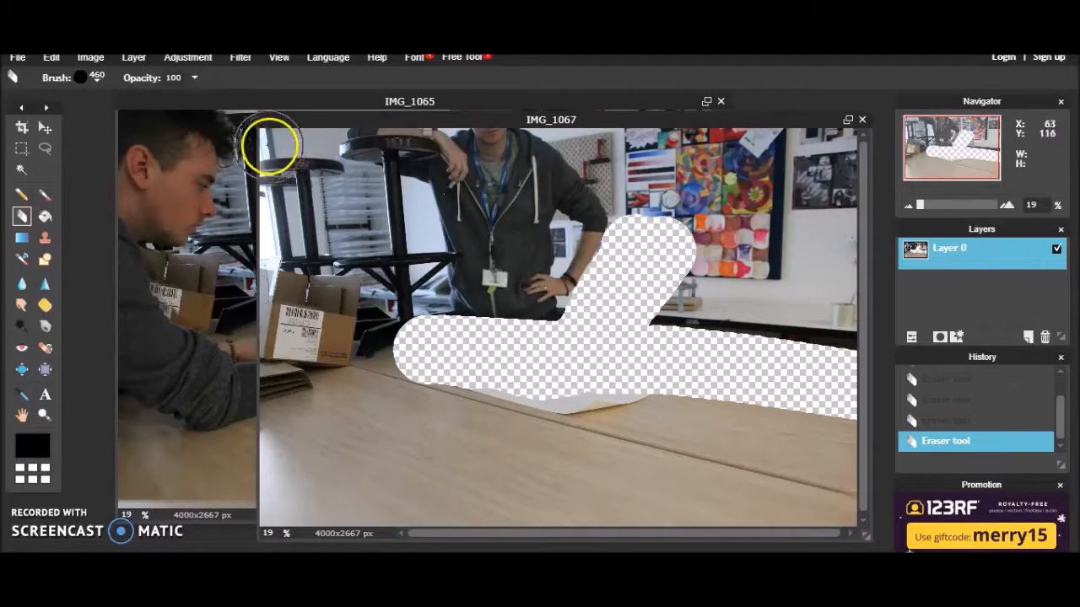
{"action": "mouse_move", "coordinate": [277, 160]}
{"action": "left_mouse_down"}
{"action": "mouse_move", "coordinate": [285, 300]}
{"action": "mouse_move", "coordinate": [259, 489]}
{"action": "left_mouse_up"}
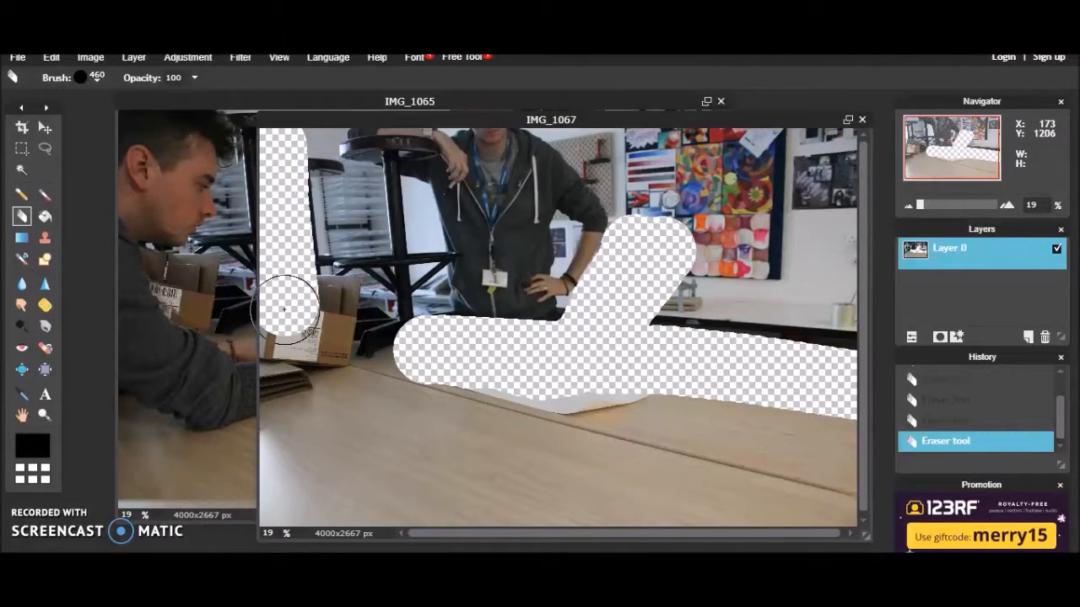
{"action": "left_click_drag", "start_coordinate": [285, 309], "coordinate": [282, 460]}
{"action": "mouse_move", "coordinate": [282, 498]}
{"action": "left_mouse_down"}
{"action": "mouse_move", "coordinate": [301, 456]}
{"action": "mouse_move", "coordinate": [310, 494]}
{"action": "mouse_move", "coordinate": [337, 235]}
{"action": "mouse_move", "coordinate": [337, 96]}
{"action": "mouse_move", "coordinate": [320, 347]}
{"action": "mouse_move", "coordinate": [338, 106]}
{"action": "left_mouse_up"}
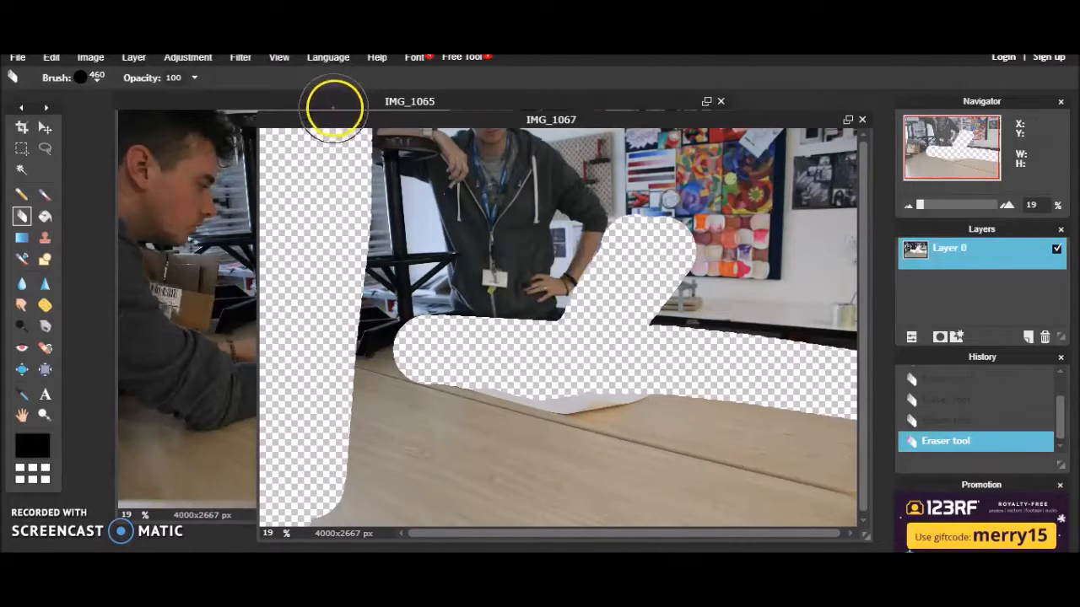
{"action": "key", "text": "ctrl+z"}
Erase the background around the standing figure, including the stools on one side and the wall displays and worktop on the other
{"action": "mouse_move", "coordinate": [301, 133]}
{"action": "left_mouse_down"}
{"action": "mouse_move", "coordinate": [265, 128]}
{"action": "mouse_move", "coordinate": [336, 190]}
{"action": "mouse_move", "coordinate": [407, 219]}
{"action": "mouse_move", "coordinate": [386, 205]}
{"action": "mouse_move", "coordinate": [409, 228]}
{"action": "mouse_move", "coordinate": [422, 326]}
{"action": "mouse_move", "coordinate": [337, 232]}
{"action": "mouse_move", "coordinate": [287, 198]}
{"action": "mouse_move", "coordinate": [261, 197]}
{"action": "left_mouse_up"}
{"action": "mouse_move", "coordinate": [644, 205]}
{"action": "left_mouse_down"}
{"action": "mouse_move", "coordinate": [588, 133]}
{"action": "mouse_move", "coordinate": [552, 109]}
{"action": "mouse_move", "coordinate": [835, 163]}
{"action": "left_mouse_up"}
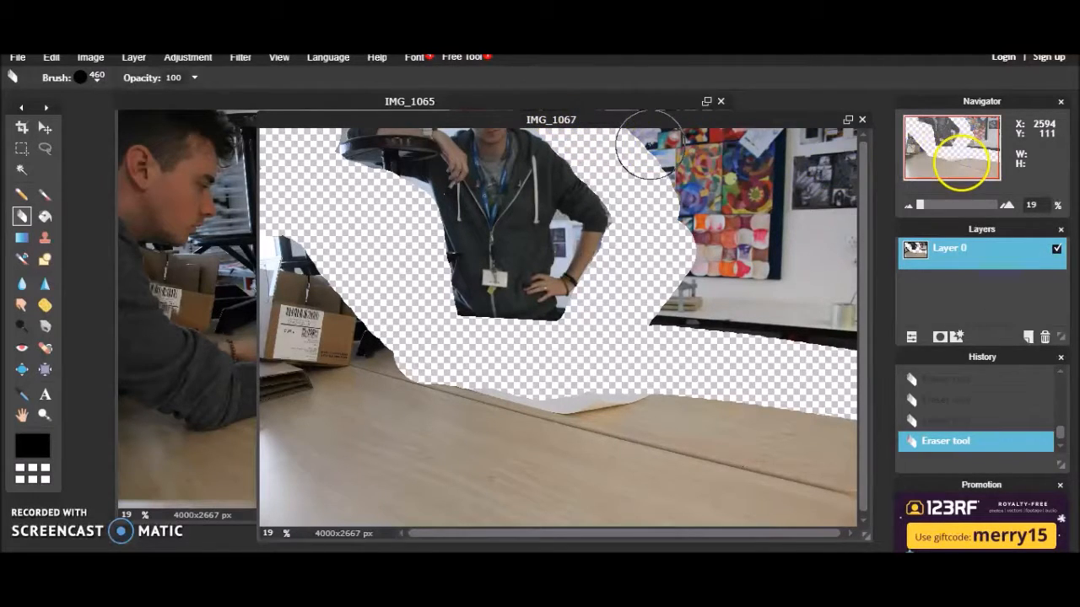
{"action": "left_click_drag", "start_coordinate": [647, 143], "coordinate": [831, 162]}
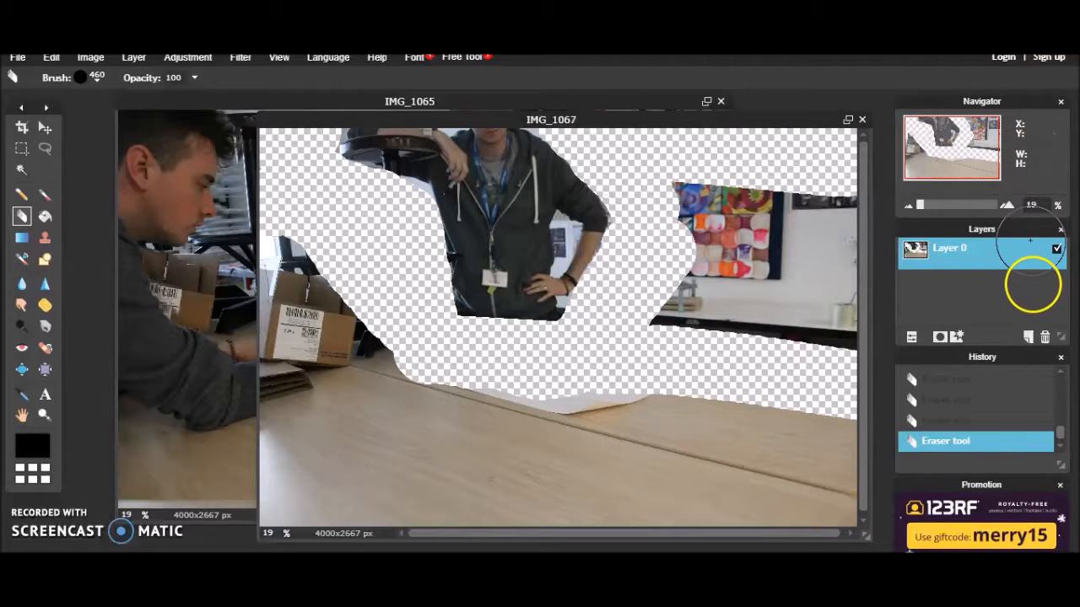
{"action": "mouse_move", "coordinate": [730, 196]}
{"action": "left_mouse_down"}
{"action": "mouse_move", "coordinate": [687, 197]}
{"action": "mouse_move", "coordinate": [795, 194]}
{"action": "mouse_move", "coordinate": [933, 243]}
{"action": "mouse_move", "coordinate": [693, 247]}
{"action": "left_mouse_up"}
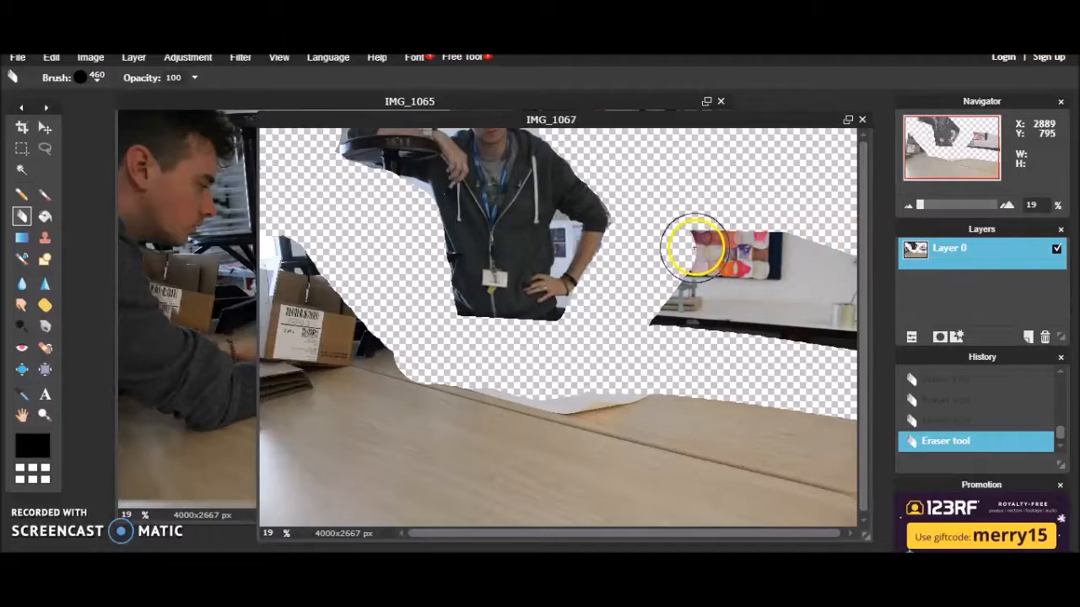
{"action": "mouse_move", "coordinate": [848, 257]}
{"action": "left_mouse_down"}
{"action": "mouse_move", "coordinate": [886, 273]}
{"action": "mouse_move", "coordinate": [731, 278]}
{"action": "mouse_move", "coordinate": [692, 295]}
{"action": "left_mouse_up"}
{"action": "mouse_move", "coordinate": [867, 318]}
{"action": "left_mouse_down"}
{"action": "mouse_move", "coordinate": [925, 330]}
{"action": "mouse_move", "coordinate": [635, 306]}
{"action": "mouse_move", "coordinate": [822, 333]}
{"action": "left_mouse_up"}
Clear the tabletop area below the figure using a rectangular selection of about 3990 × 1173 px
{"action": "left_click", "coordinate": [22, 148]}
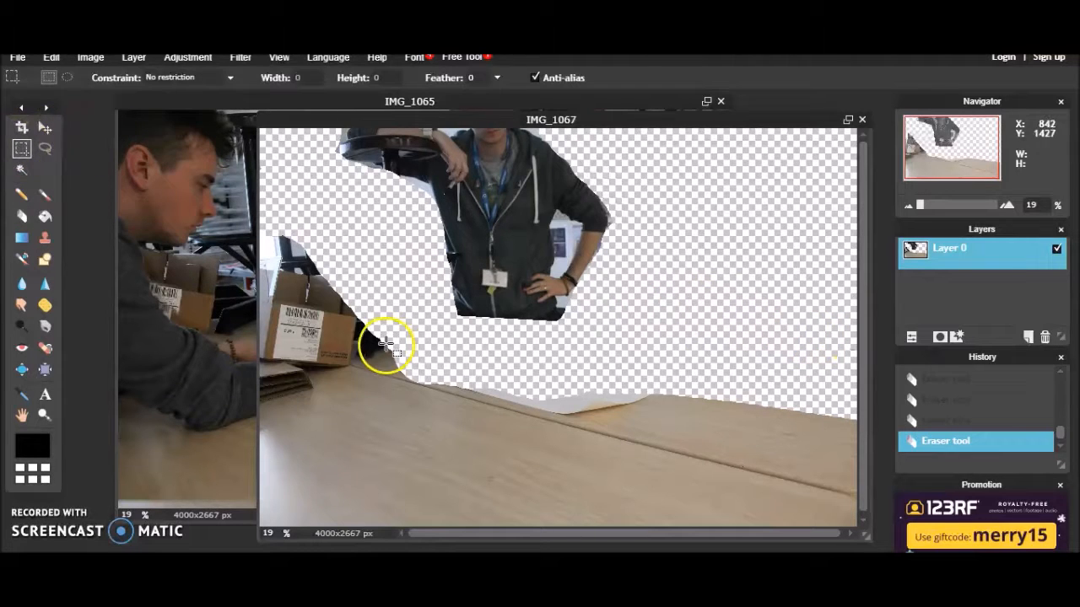
{"action": "left_click_drag", "start_coordinate": [259, 355], "coordinate": [789, 525]}
{"action": "left_click_drag", "start_coordinate": [970, 440], "coordinate": [868, 534]}
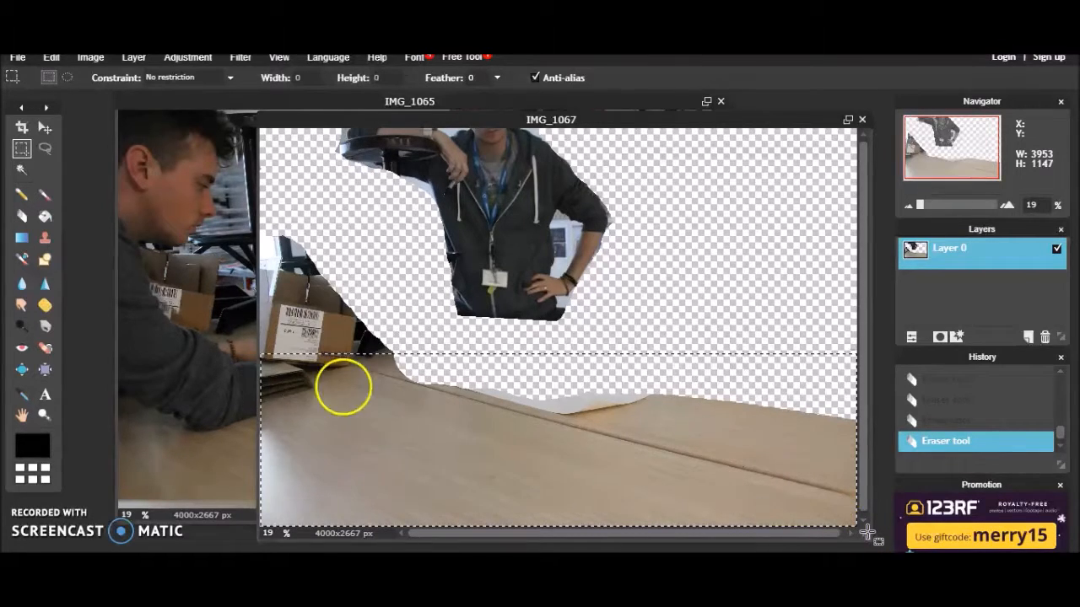
{"action": "key", "text": "Delete"}
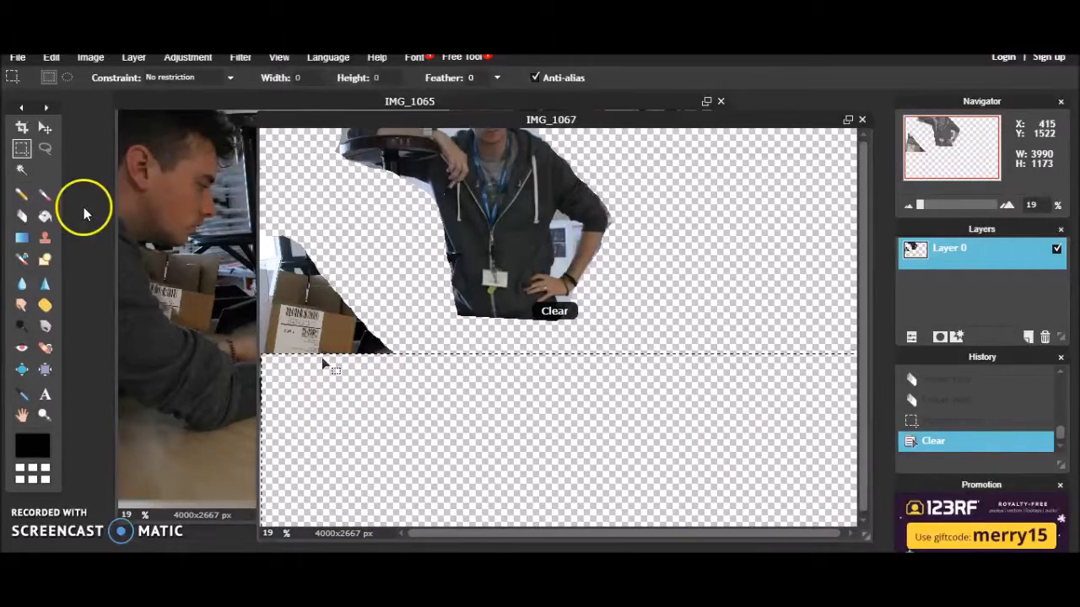
Deselect the tabletop area, erase the remaining cardboard boxes, and clean up around the figure's lower edge and bent arm
{"action": "left_click", "coordinate": [22, 217]}
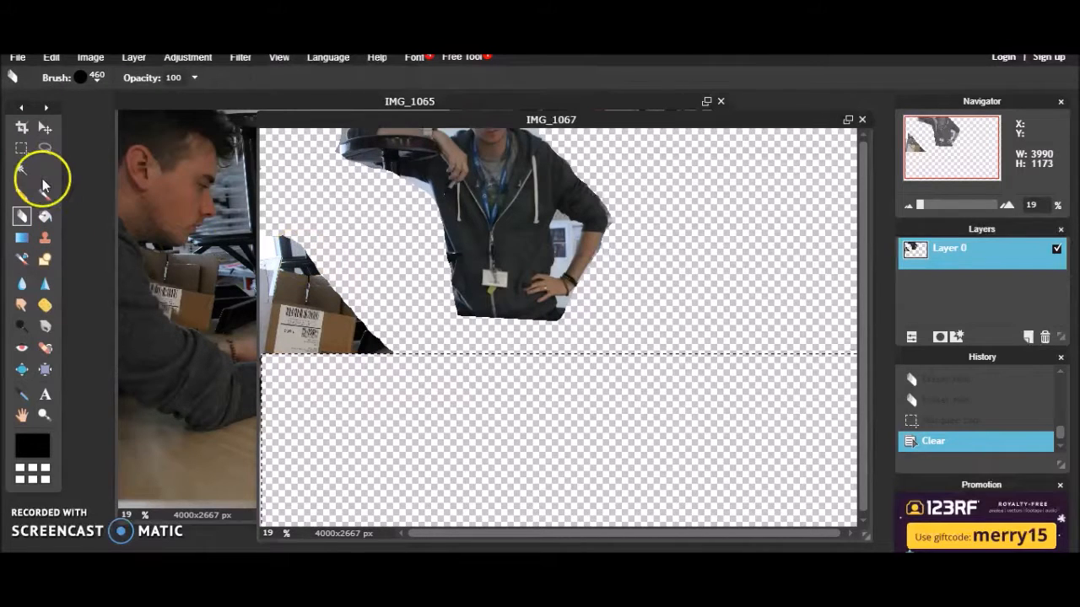
{"action": "left_click", "coordinate": [22, 149]}
{"action": "left_click", "coordinate": [313, 294]}
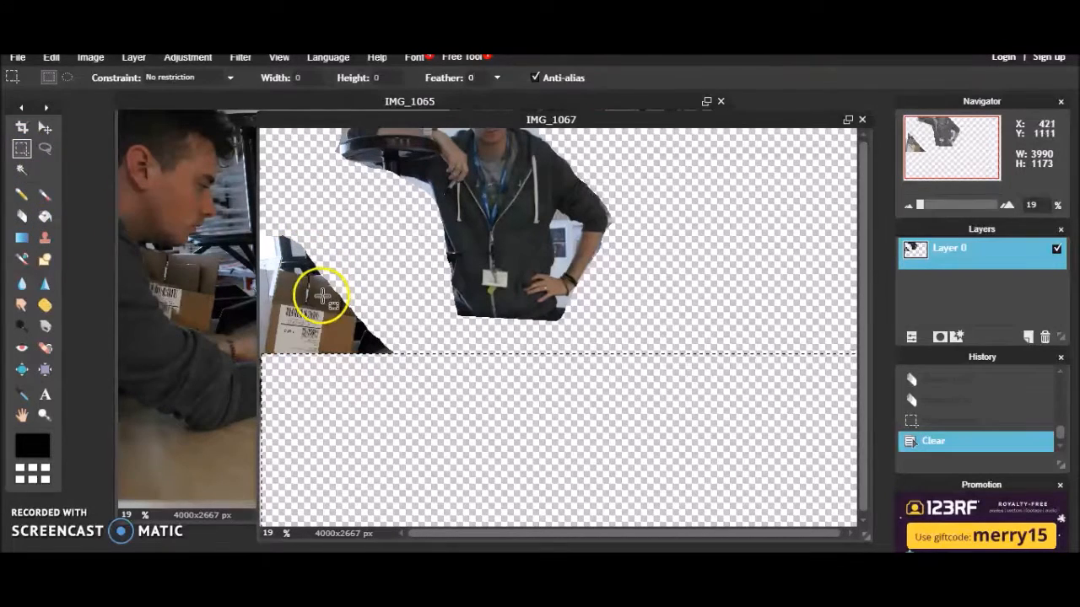
{"action": "left_click", "coordinate": [22, 217]}
{"action": "mouse_move", "coordinate": [290, 245]}
{"action": "left_mouse_down"}
{"action": "mouse_move", "coordinate": [293, 382]}
{"action": "mouse_move", "coordinate": [335, 267]}
{"action": "mouse_move", "coordinate": [375, 227]}
{"action": "mouse_move", "coordinate": [362, 341]}
{"action": "mouse_move", "coordinate": [389, 366]}
{"action": "left_mouse_up"}
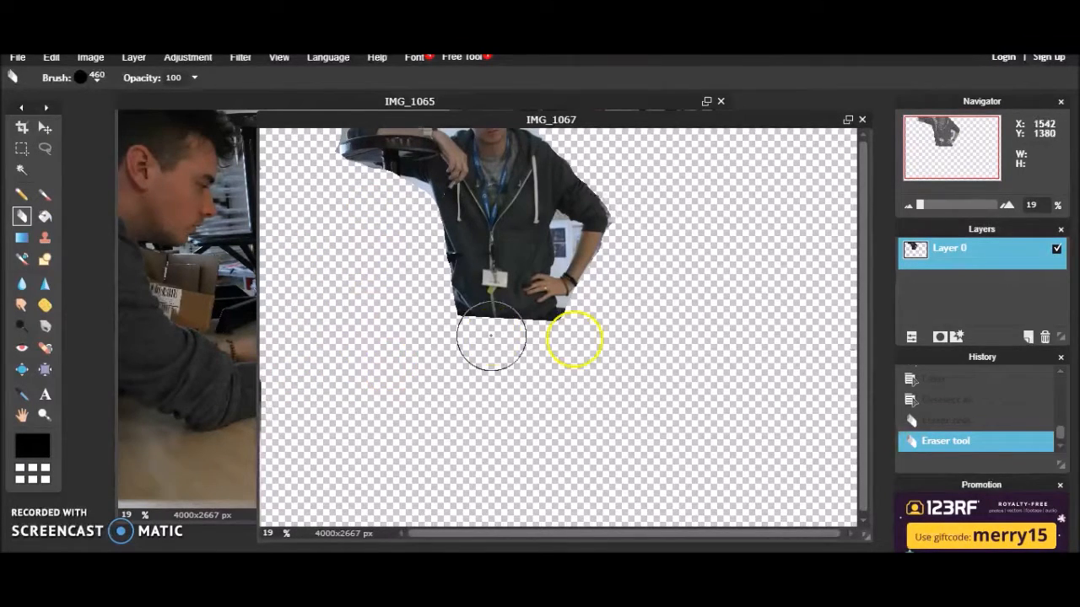
{"action": "left_click_drag", "start_coordinate": [642, 211], "coordinate": [648, 211]}
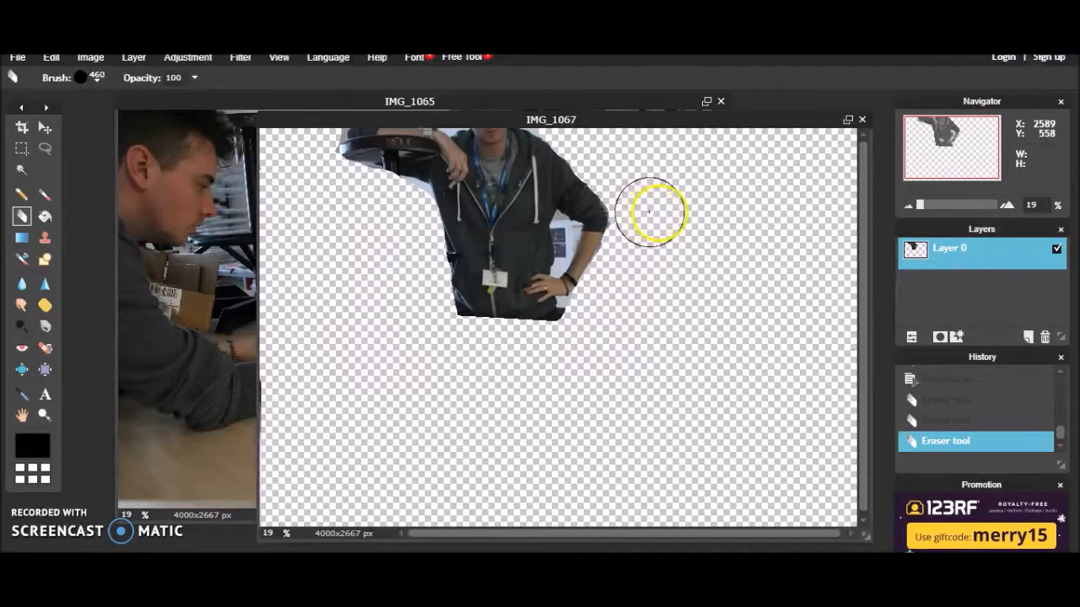
{"action": "left_click", "coordinate": [635, 191]}
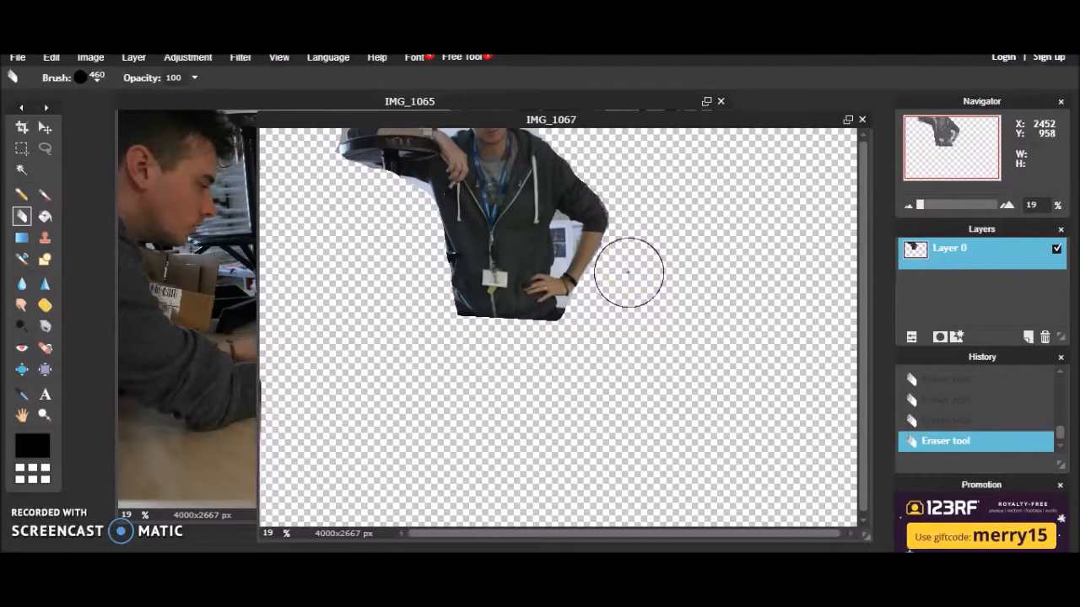
{"action": "mouse_move", "coordinate": [616, 291]}
{"action": "left_mouse_down"}
{"action": "mouse_move", "coordinate": [594, 325]}
{"action": "mouse_move", "coordinate": [645, 303]}
{"action": "mouse_move", "coordinate": [632, 260]}
{"action": "left_mouse_up"}
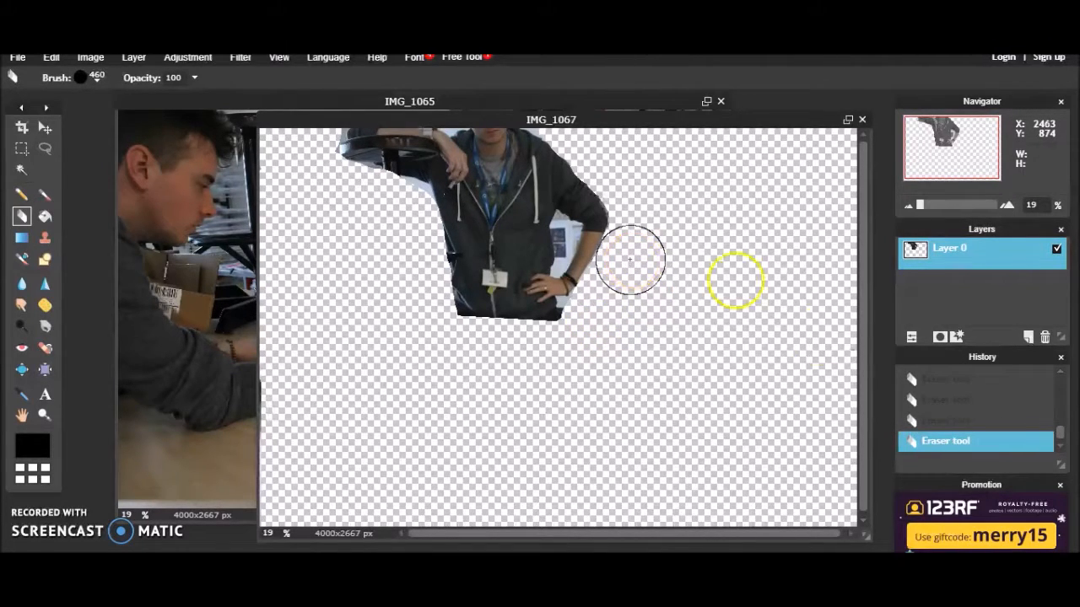
Copy the entire cut-out figure layer from IMG_1067 and paste it as a new layer into IMG_1065
{"action": "left_click", "coordinate": [22, 149]}
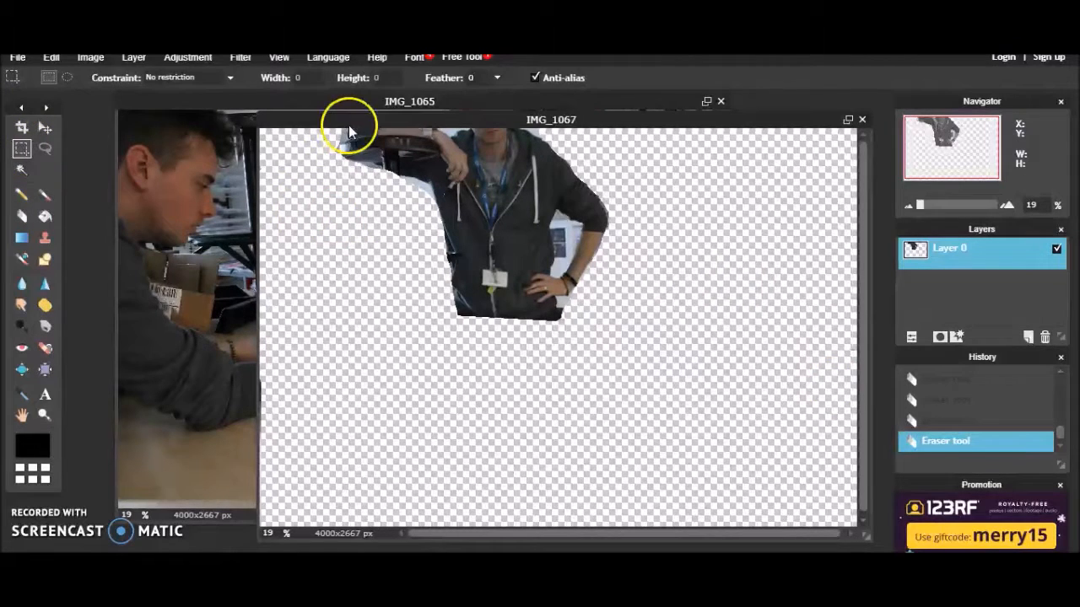
{"action": "key", "text": "ctrl+a"}
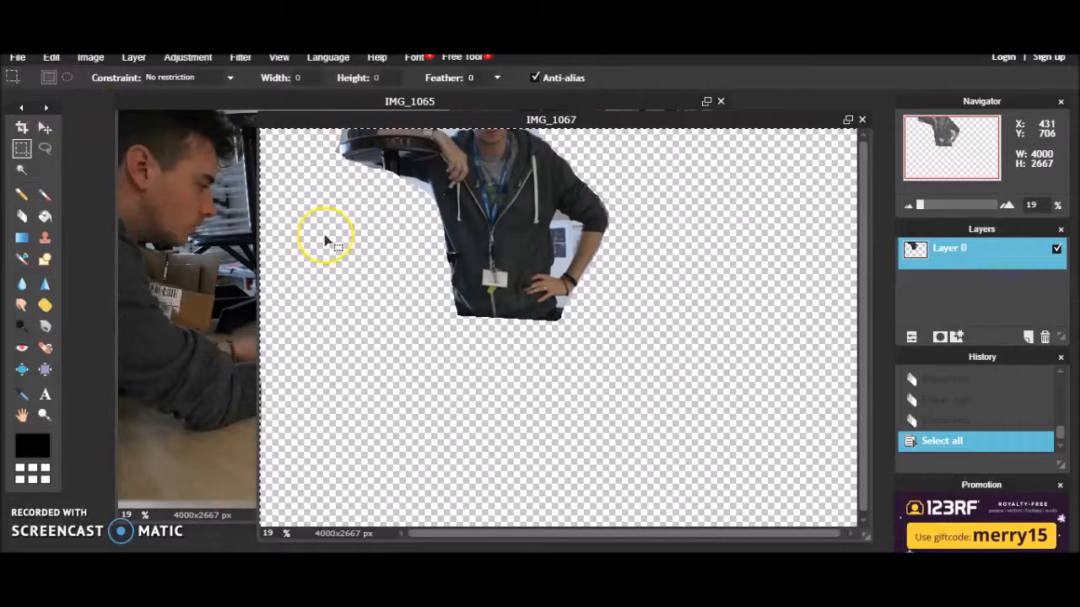
{"action": "key", "text": "ctrl+c"}
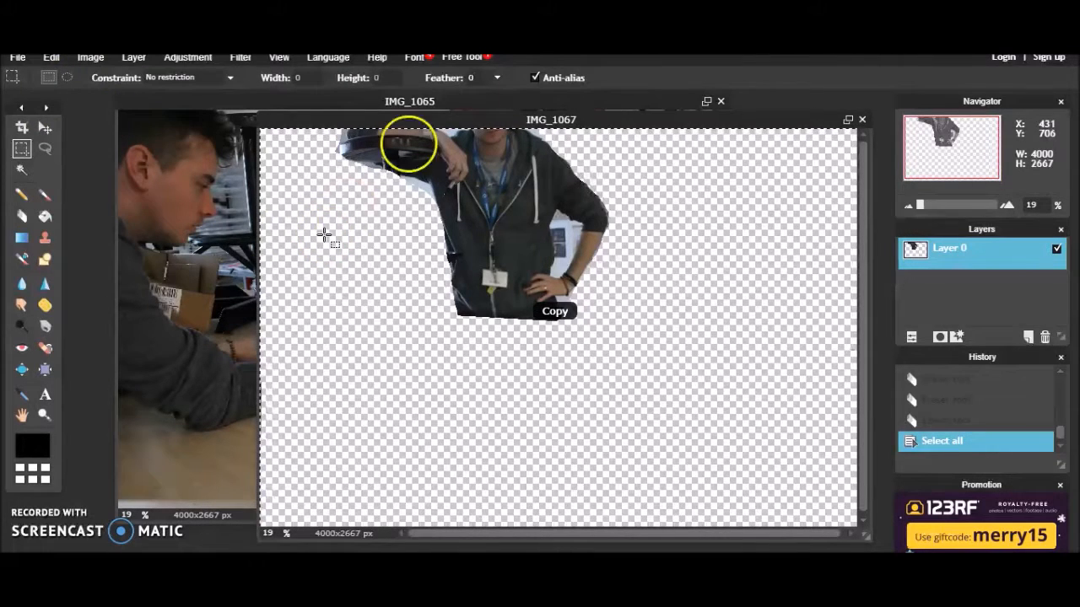
{"action": "left_click", "coordinate": [492, 101]}
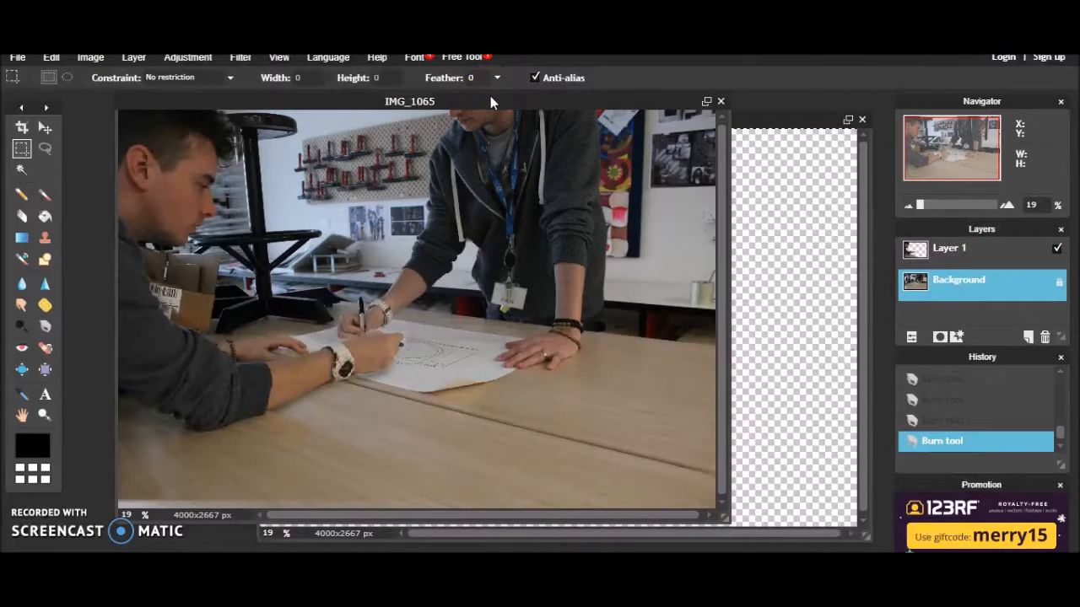
{"action": "key", "text": "ctrl+v"}
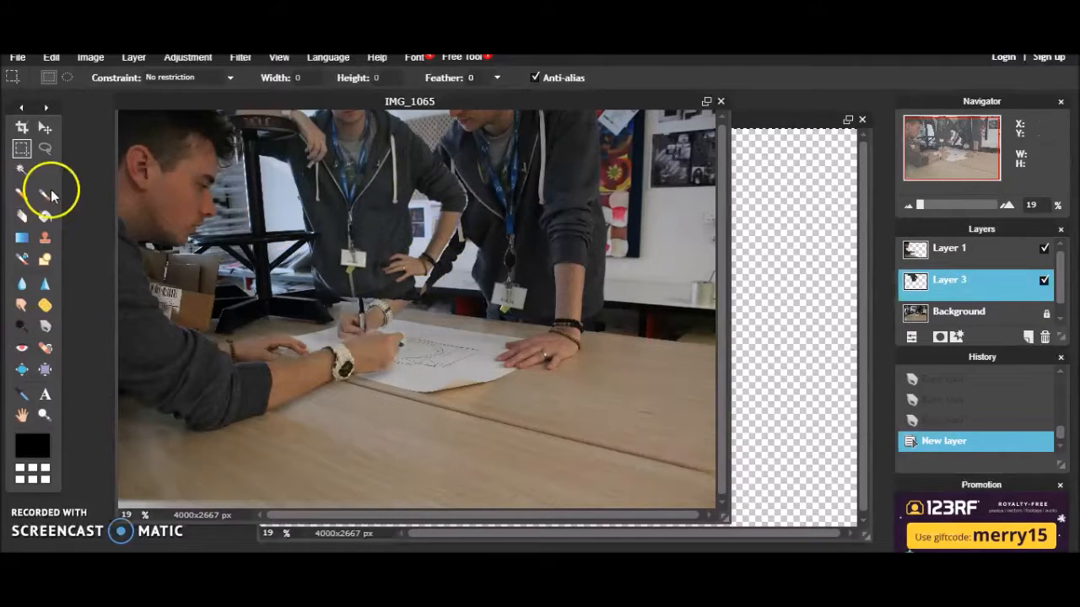
Erase the parts of Layer 3 that overlap the leaning figure's shoulder and upper arm, using a 270 px eraser brush
{"action": "left_click", "coordinate": [22, 216]}
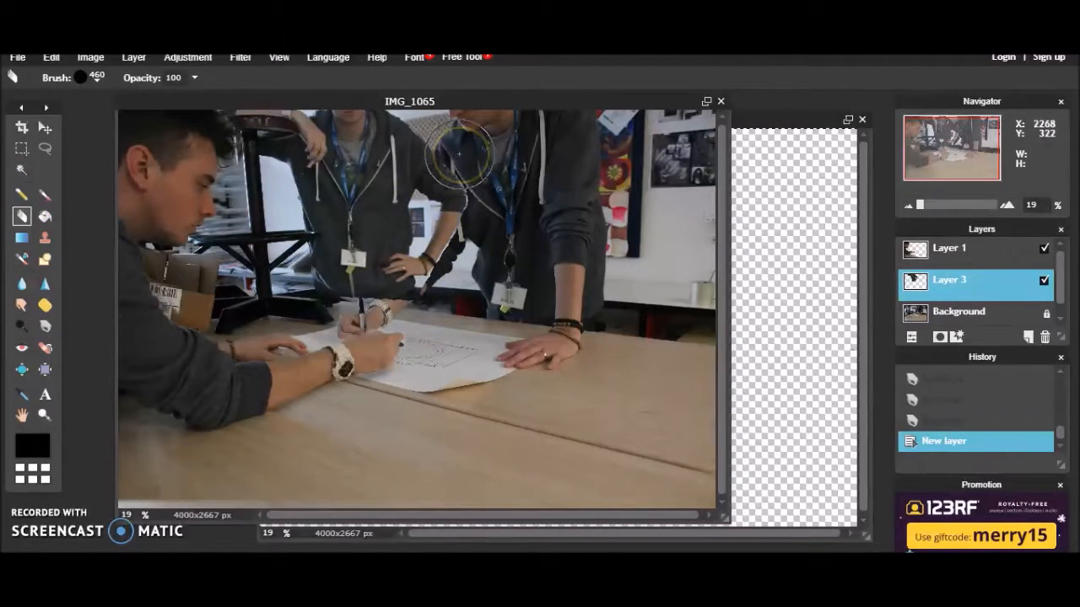
{"action": "left_click", "coordinate": [84, 78]}
{"action": "left_click_drag", "start_coordinate": [118, 351], "coordinate": [104, 349]}
{"action": "mouse_move", "coordinate": [512, 199]}
{"action": "left_mouse_down"}
{"action": "mouse_move", "coordinate": [489, 172]}
{"action": "mouse_move", "coordinate": [434, 155]}
{"action": "left_mouse_up"}
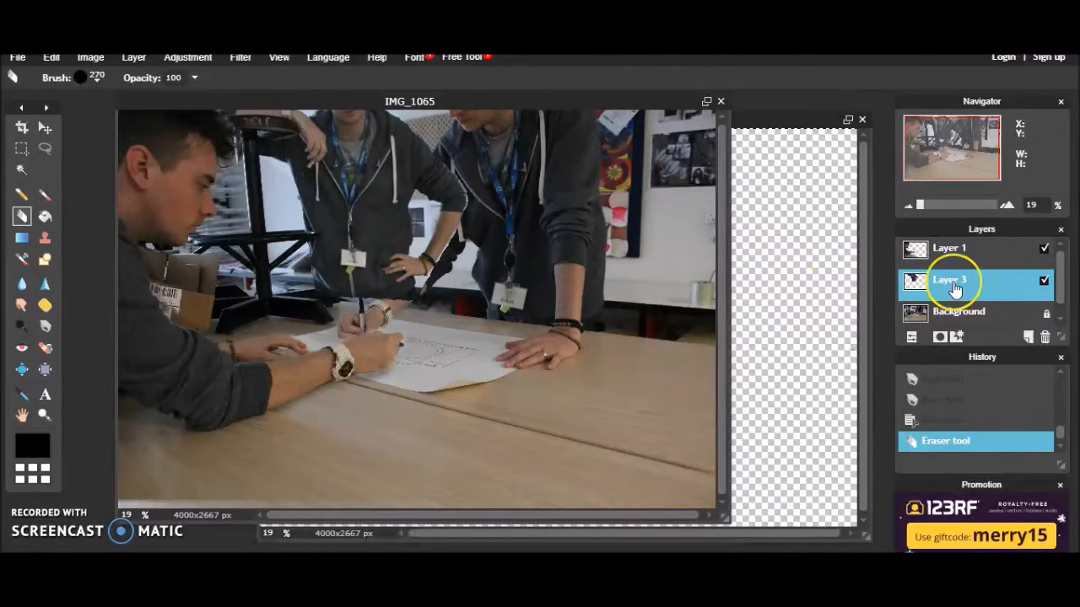
{"action": "left_click", "coordinate": [463, 168]}
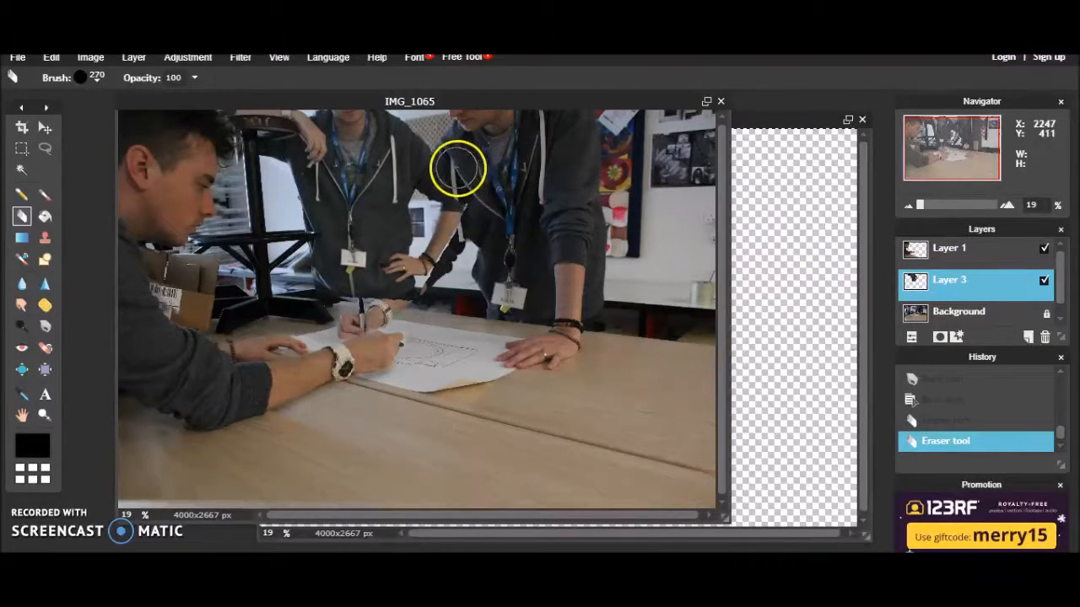
{"action": "left_click", "coordinate": [465, 212]}
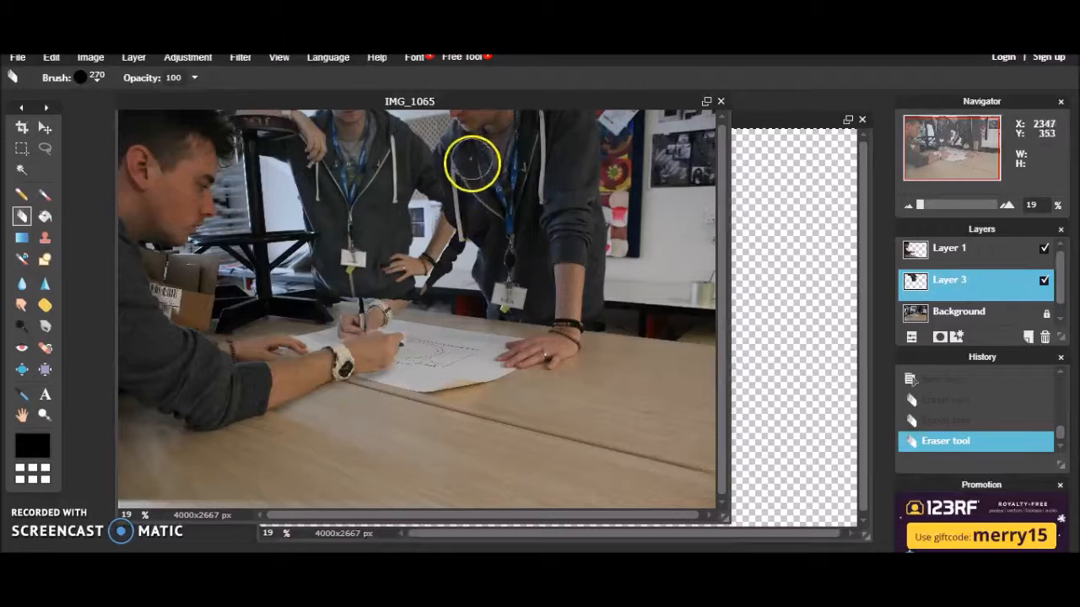
{"action": "left_click", "coordinate": [448, 169]}
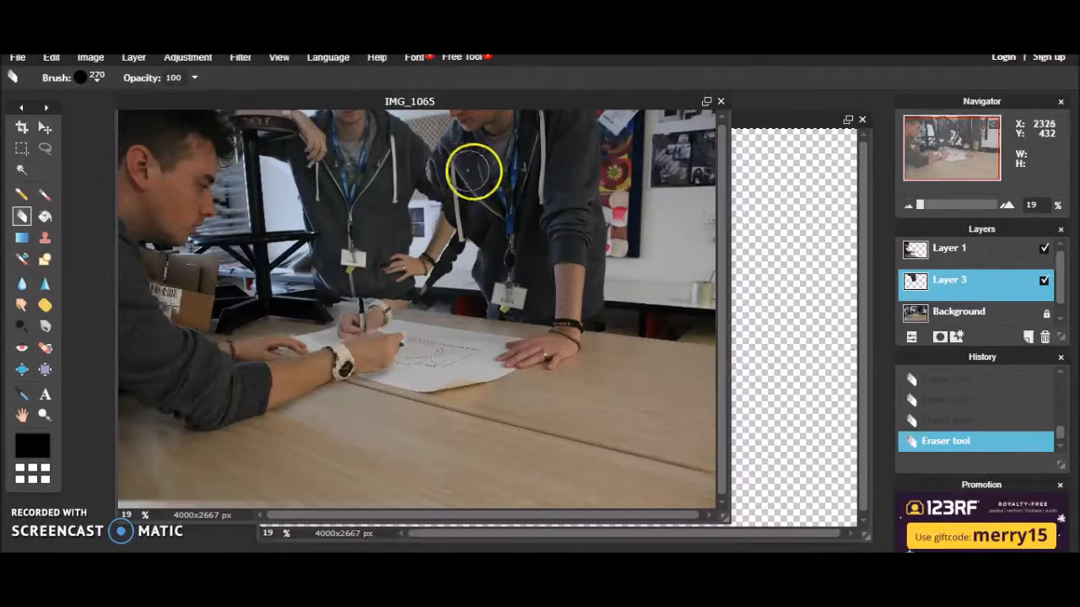
{"action": "left_click", "coordinate": [452, 171]}
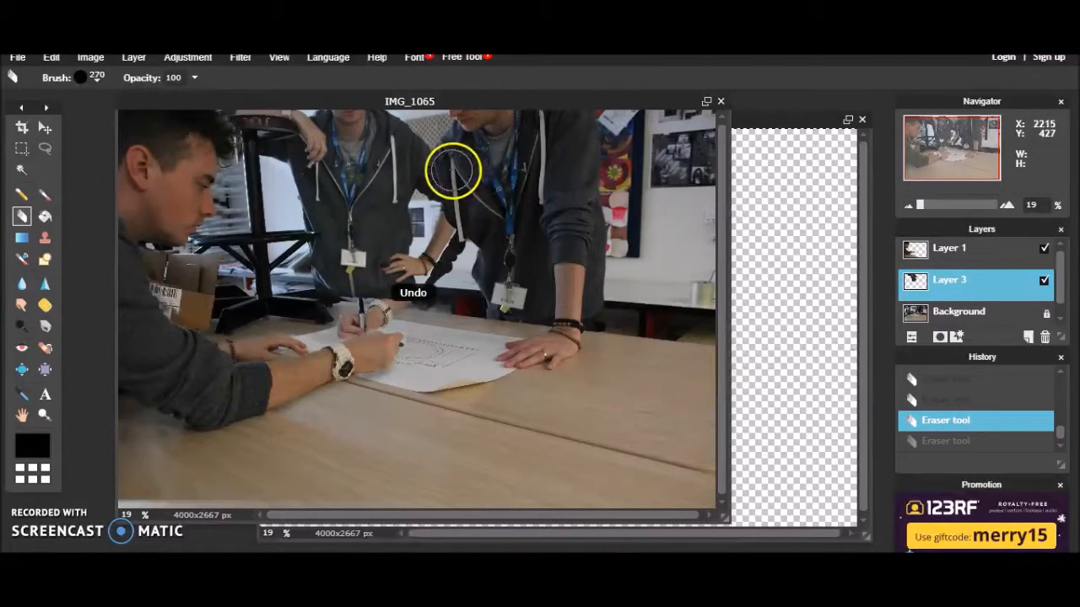
{"action": "left_click", "coordinate": [451, 171]}
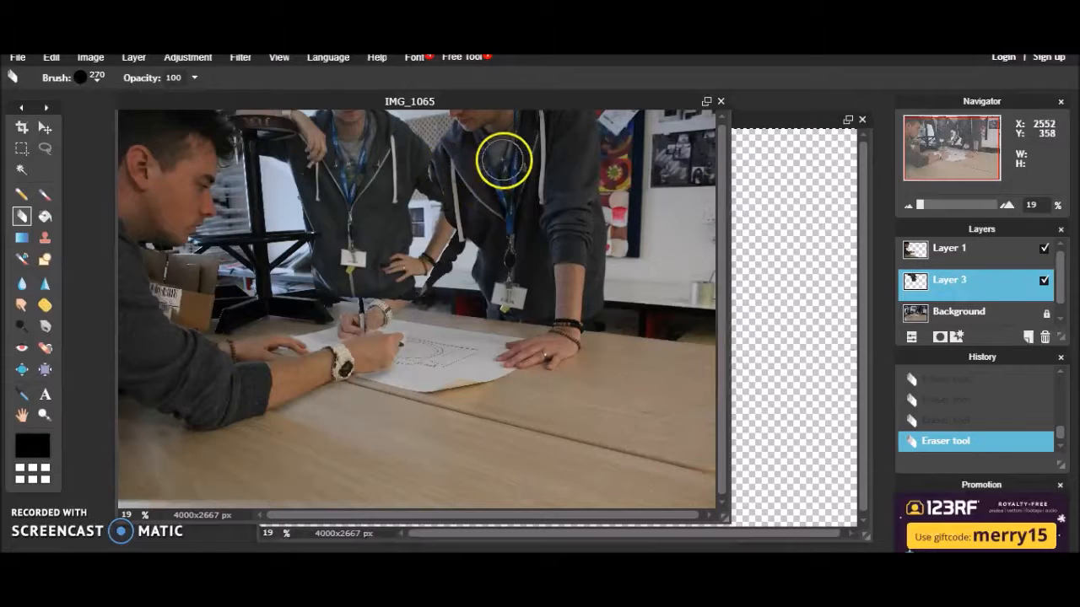
{"action": "key", "text": "ctrl+z"}
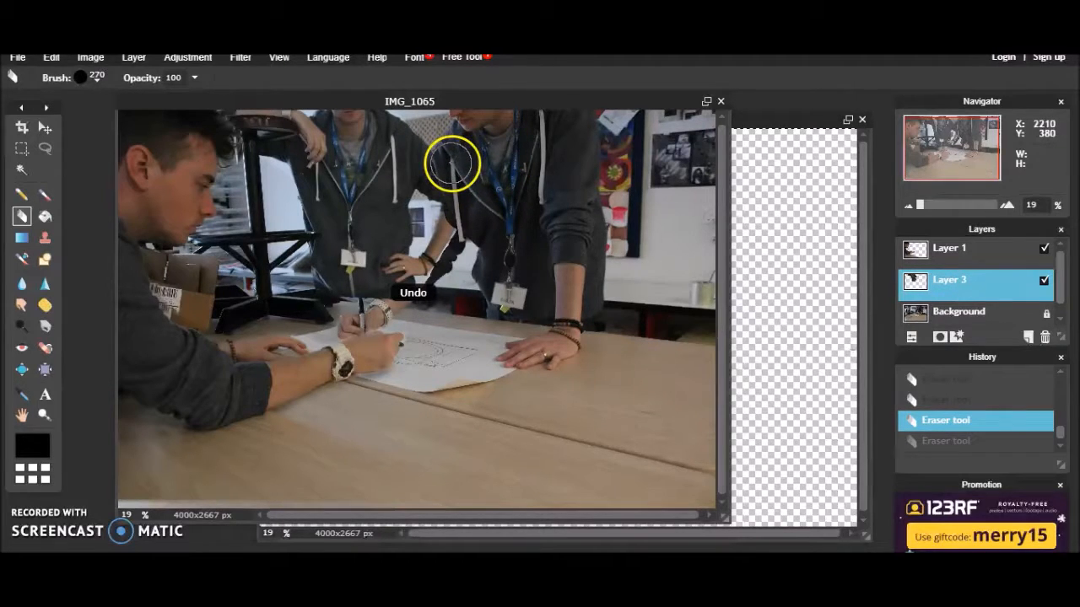
{"action": "key", "text": "ctrl+y"}
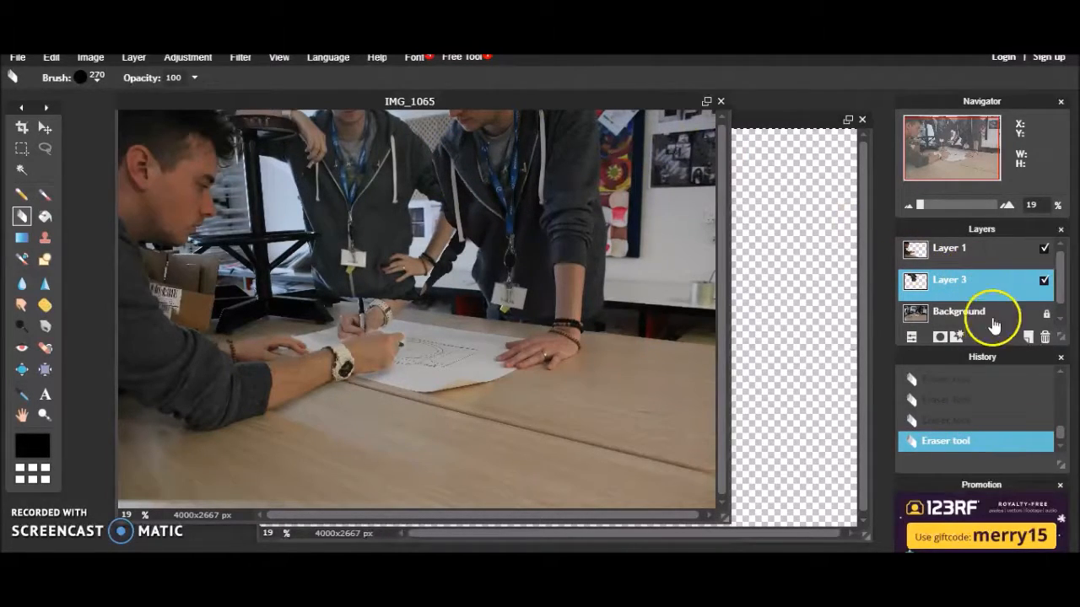
Lower Layer 3's opacity to 64 and undo the last two eraser strokes around the leaning figure's forearm
{"action": "left_click", "coordinate": [911, 337]}
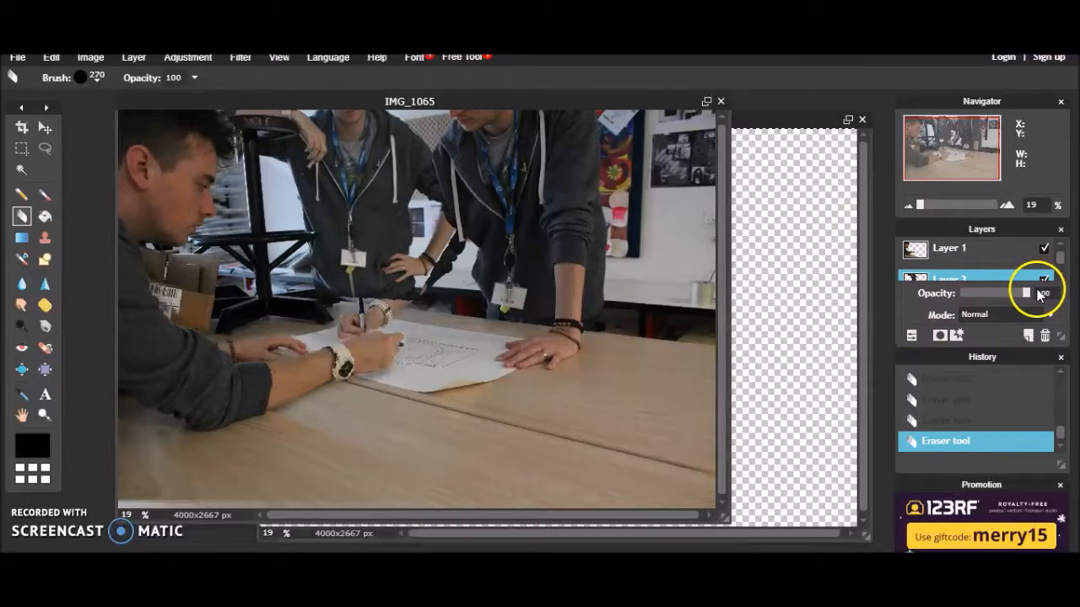
{"action": "left_click_drag", "start_coordinate": [1027, 296], "coordinate": [1003, 294]}
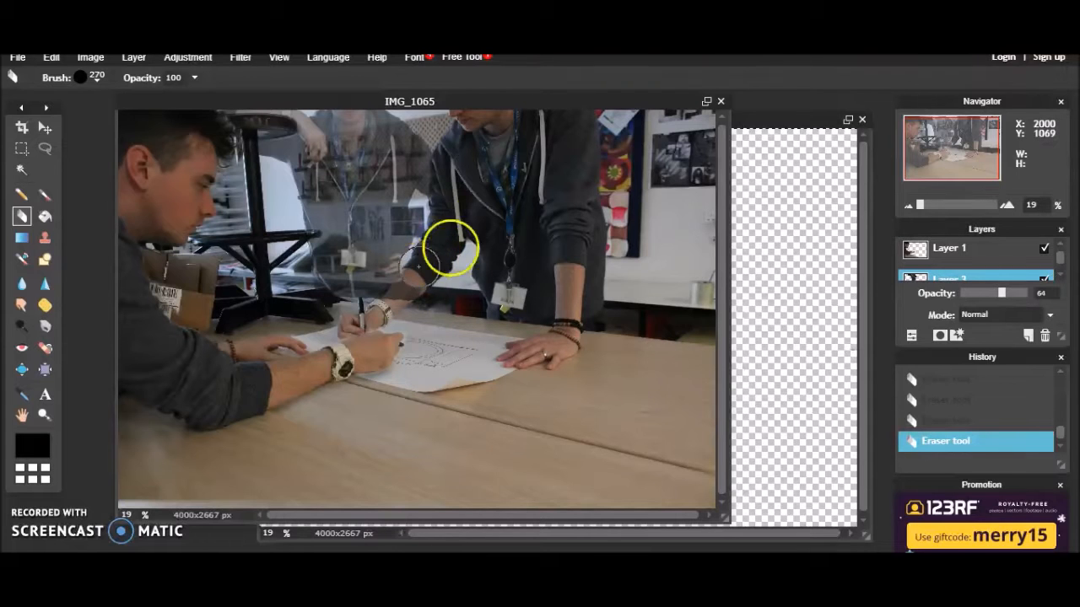
{"action": "key", "text": "ctrl+z"}
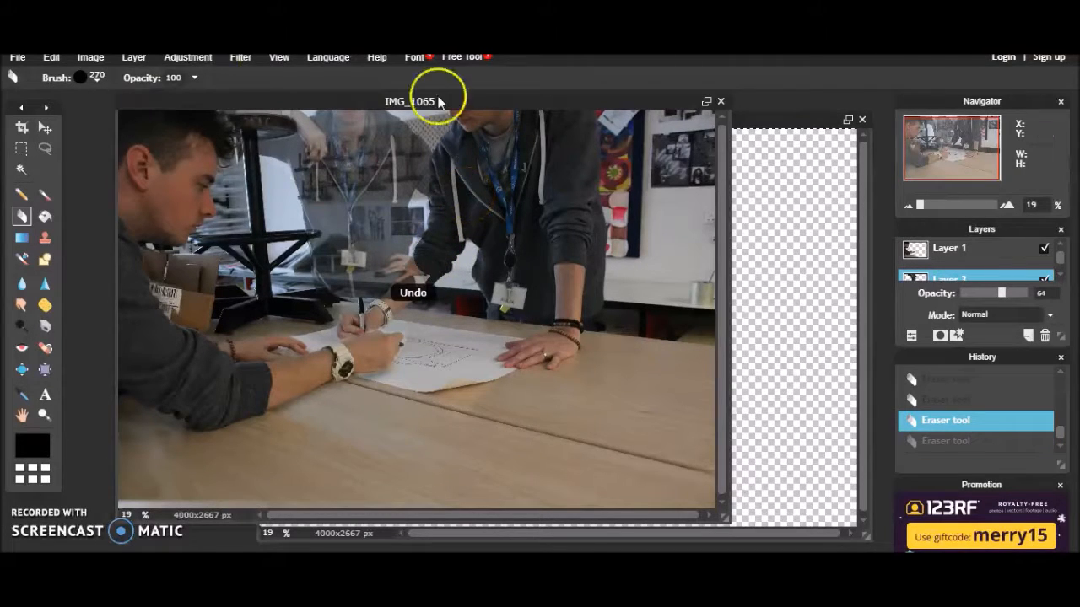
{"action": "key", "text": "ctrl+z"}
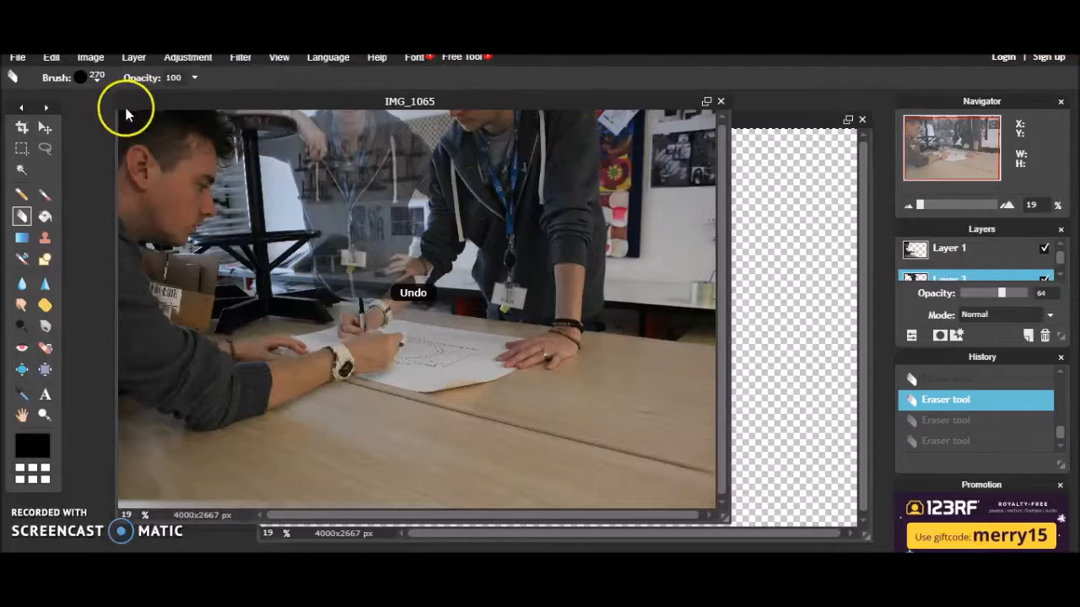
Erase Layer 3 where it covers the leaning figure's forearm with a 191 px eraser brush, and reduce the layer's opacity to 60
{"action": "left_click", "coordinate": [81, 77]}
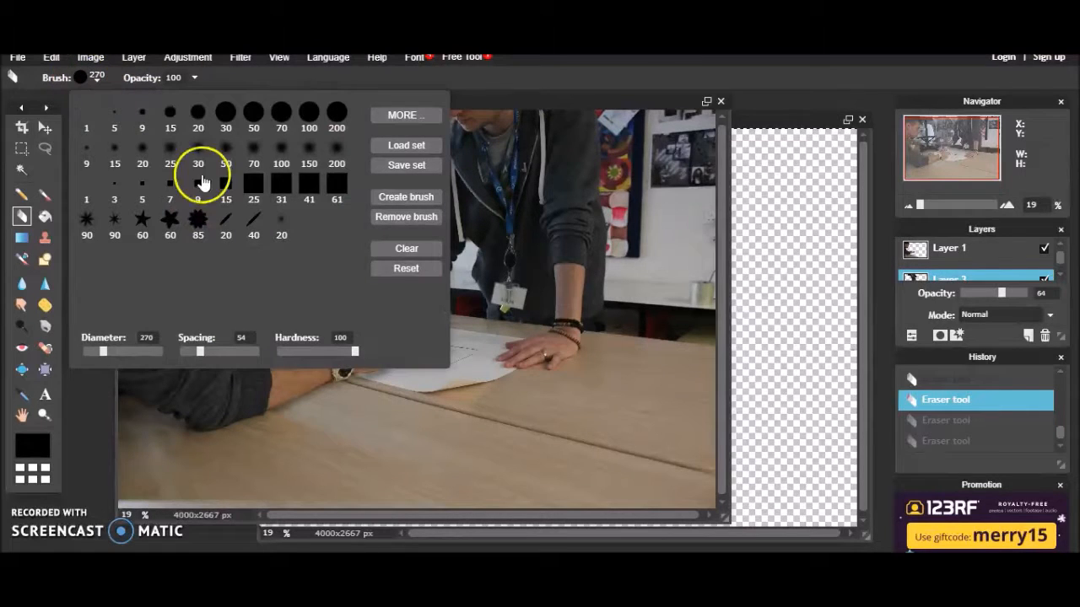
{"action": "left_click", "coordinate": [97, 347]}
{"action": "mouse_move", "coordinate": [486, 222]}
{"action": "left_mouse_down"}
{"action": "mouse_move", "coordinate": [428, 254]}
{"action": "mouse_move", "coordinate": [436, 242]}
{"action": "mouse_move", "coordinate": [410, 270]}
{"action": "mouse_move", "coordinate": [427, 268]}
{"action": "left_mouse_up"}
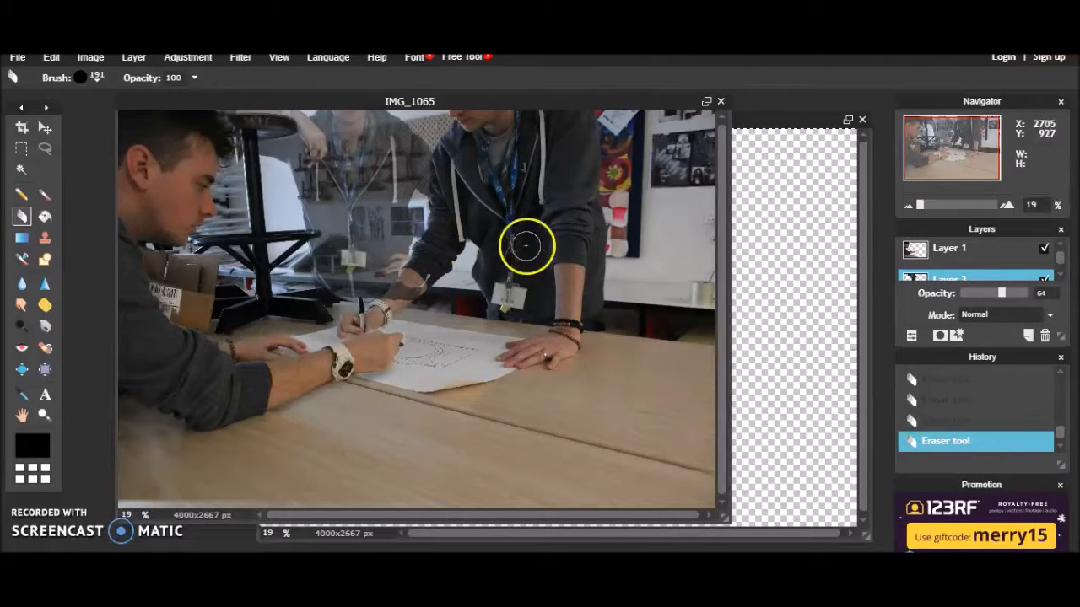
{"action": "mouse_move", "coordinate": [1002, 291]}
{"action": "left_mouse_down"}
{"action": "mouse_move", "coordinate": [1046, 294]}
{"action": "mouse_move", "coordinate": [999, 295]}
{"action": "left_mouse_up"}
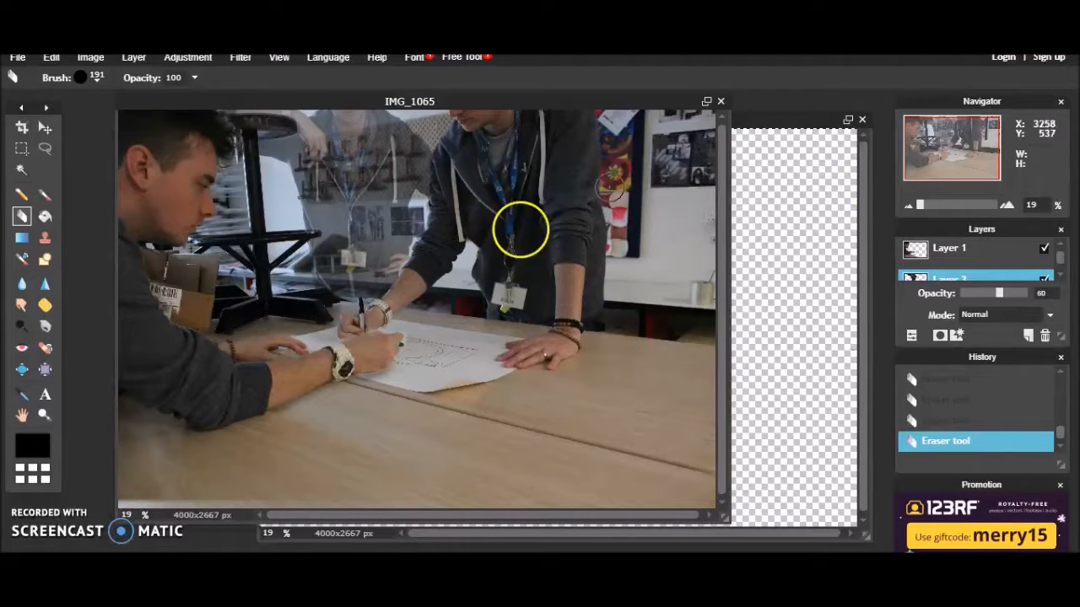
Restore Layer 3's opacity to 100 and touch up its edges with the eraser along the leaning figure's arm and the tabletop
{"action": "left_click_drag", "start_coordinate": [999, 293], "coordinate": [1026, 293]}
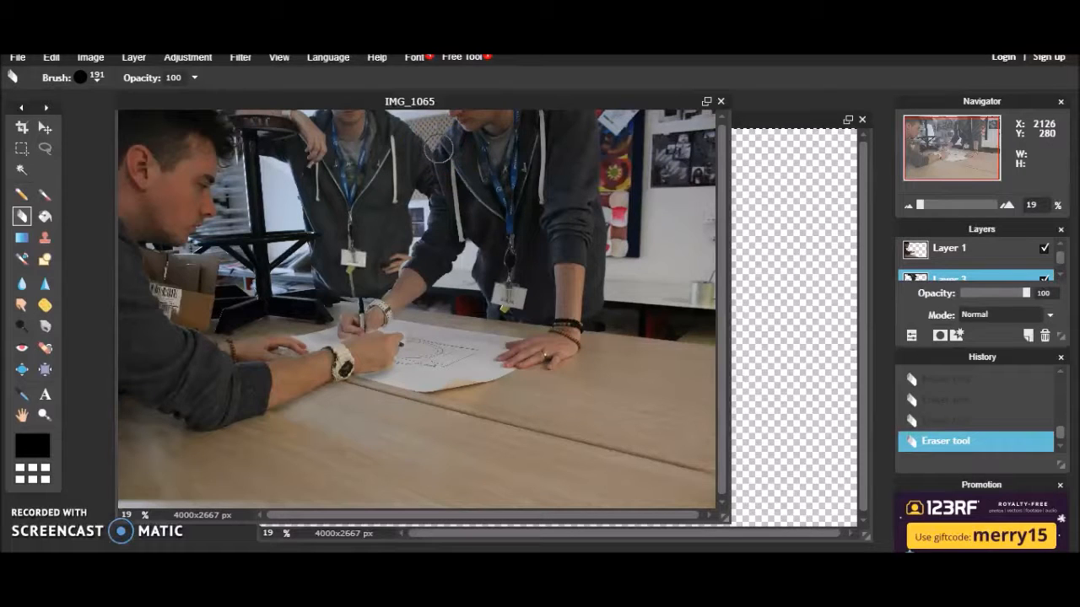
{"action": "mouse_move", "coordinate": [403, 240]}
{"action": "left_mouse_down"}
{"action": "mouse_move", "coordinate": [424, 289]}
{"action": "mouse_move", "coordinate": [380, 278]}
{"action": "mouse_move", "coordinate": [295, 291]}
{"action": "mouse_move", "coordinate": [325, 296]}
{"action": "mouse_move", "coordinate": [424, 270]}
{"action": "mouse_move", "coordinate": [407, 270]}
{"action": "mouse_move", "coordinate": [434, 263]}
{"action": "mouse_move", "coordinate": [419, 263]}
{"action": "mouse_move", "coordinate": [450, 182]}
{"action": "left_mouse_up"}
{"action": "mouse_move", "coordinate": [413, 100]}
{"action": "left_mouse_down"}
{"action": "mouse_move", "coordinate": [452, 140]}
{"action": "mouse_move", "coordinate": [349, 158]}
{"action": "mouse_move", "coordinate": [431, 135]}
{"action": "mouse_move", "coordinate": [271, 178]}
{"action": "mouse_move", "coordinate": [187, 284]}
{"action": "mouse_move", "coordinate": [354, 235]}
{"action": "mouse_move", "coordinate": [449, 221]}
{"action": "left_mouse_up"}
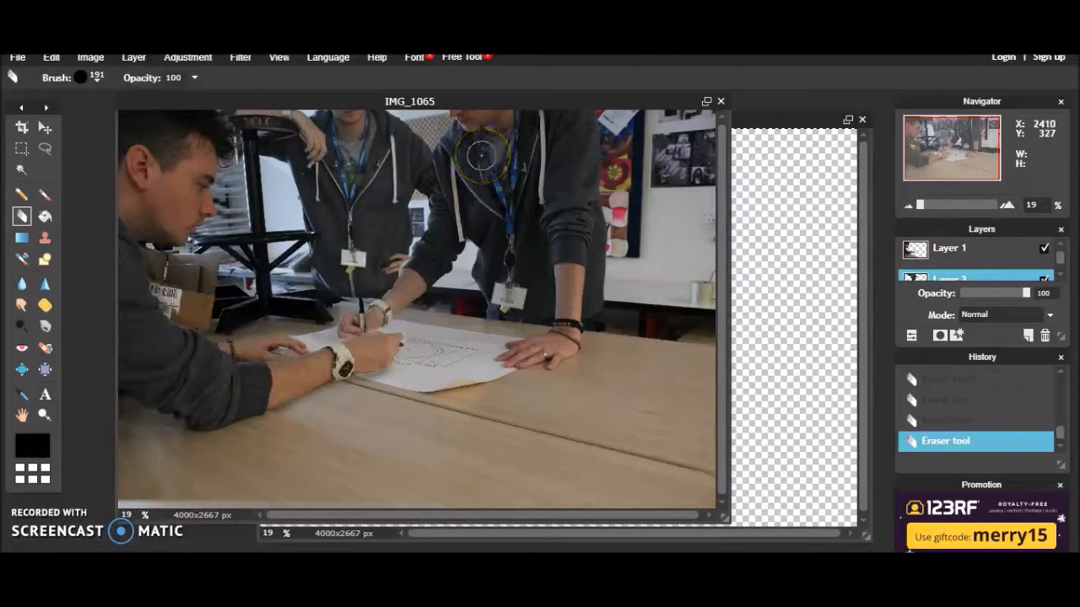
{"action": "left_click_drag", "start_coordinate": [368, 294], "coordinate": [312, 305]}
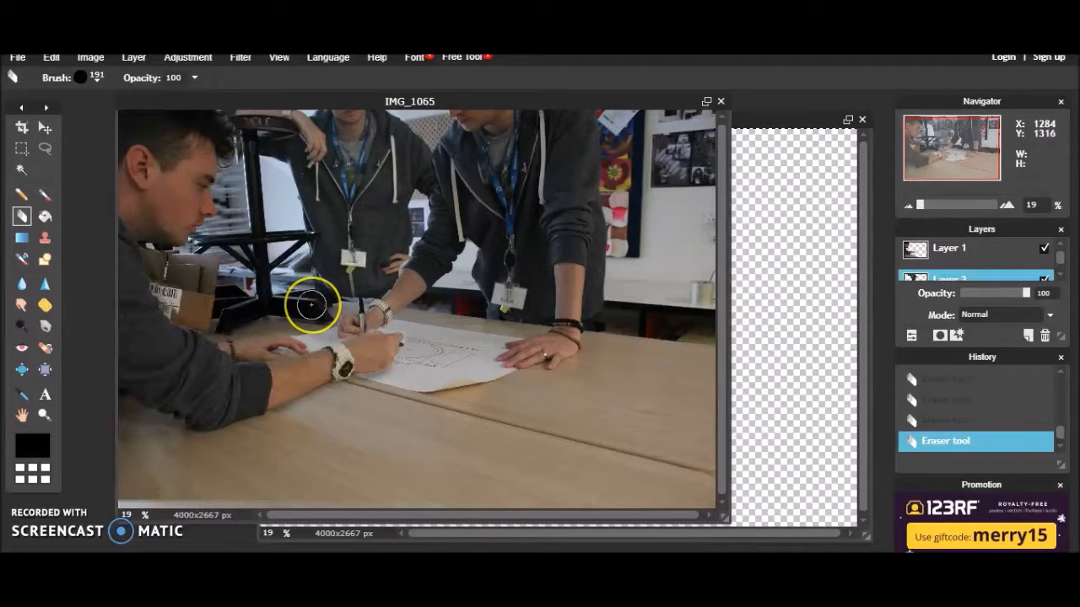